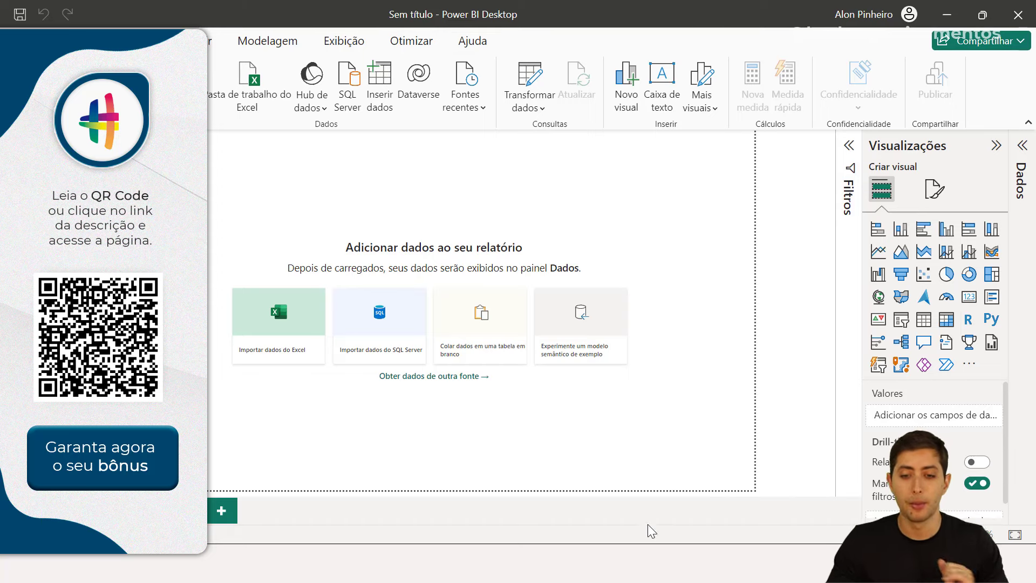
Switch to the Vendas workbook in Excel, look over the sales table's columns, and close the workbook.
{"action": "left_click", "coordinate": [609, 562]}
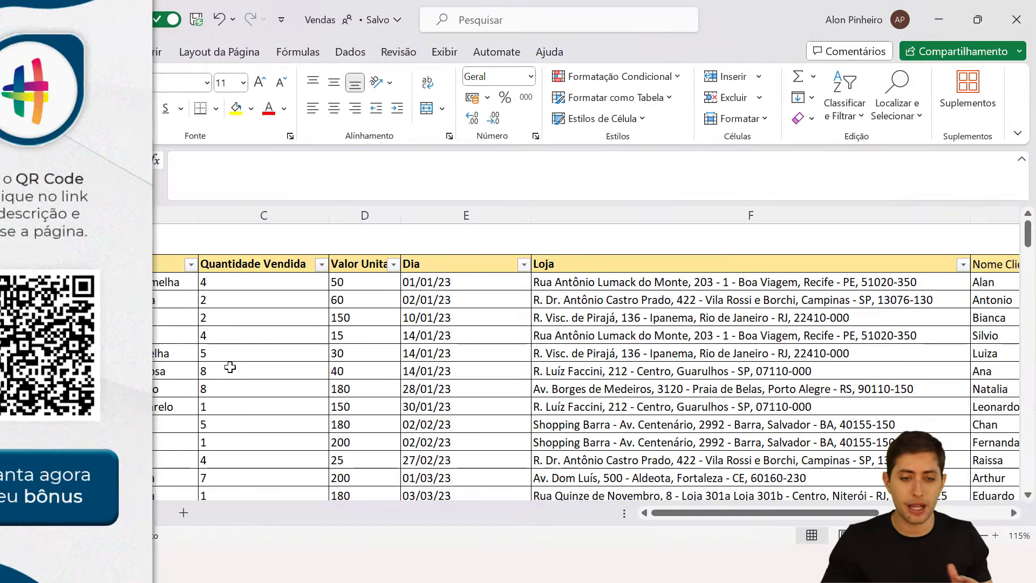
{"action": "scroll", "coordinate": [230, 367], "scroll_direction": "right", "scroll_amount": 3}
{"action": "scroll", "coordinate": [230, 367], "scroll_direction": "left", "scroll_amount": 3}
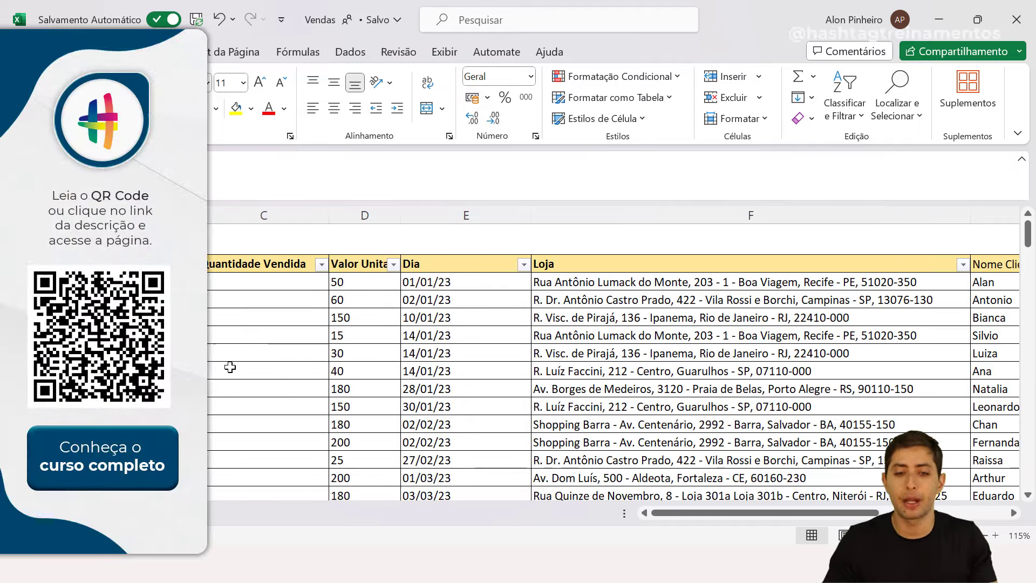
{"action": "left_click", "coordinate": [1013, 22]}
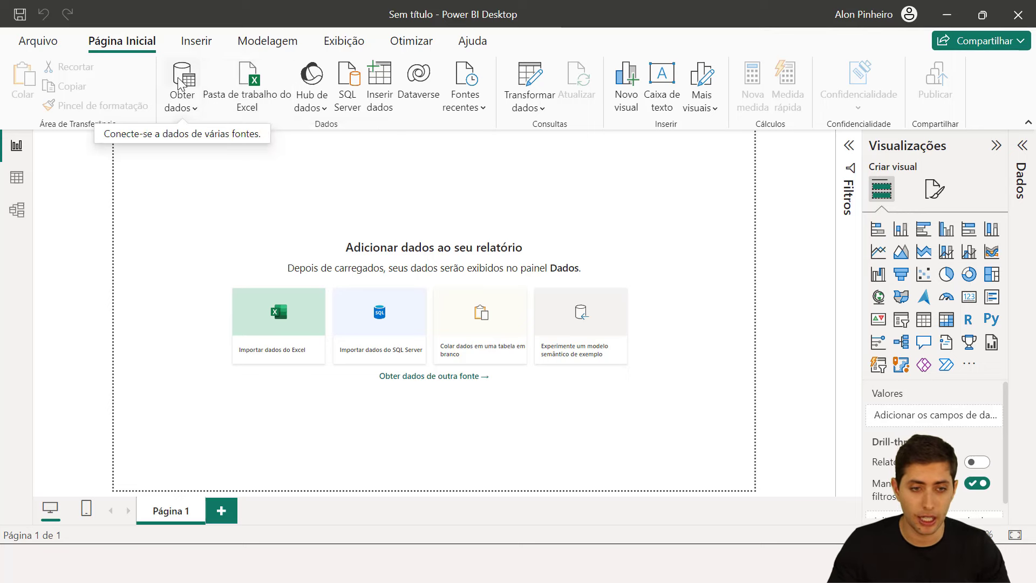
Switch to Power BI Desktop, import the Vendas sheet from the Vendas Excel workbook, and open it in Power Query for transformation.
{"action": "left_click", "coordinate": [221, 102]}
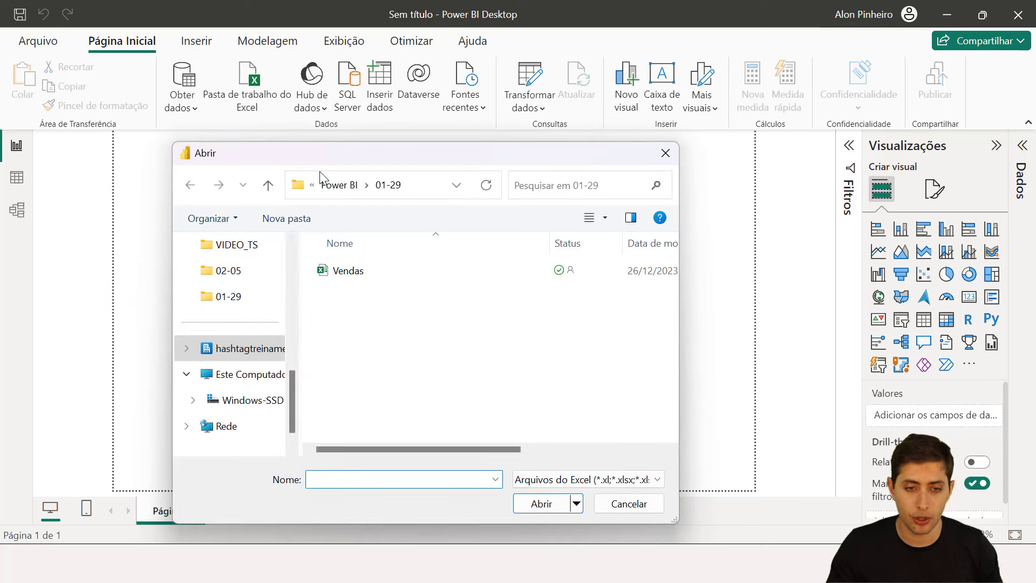
{"action": "left_click", "coordinate": [388, 276]}
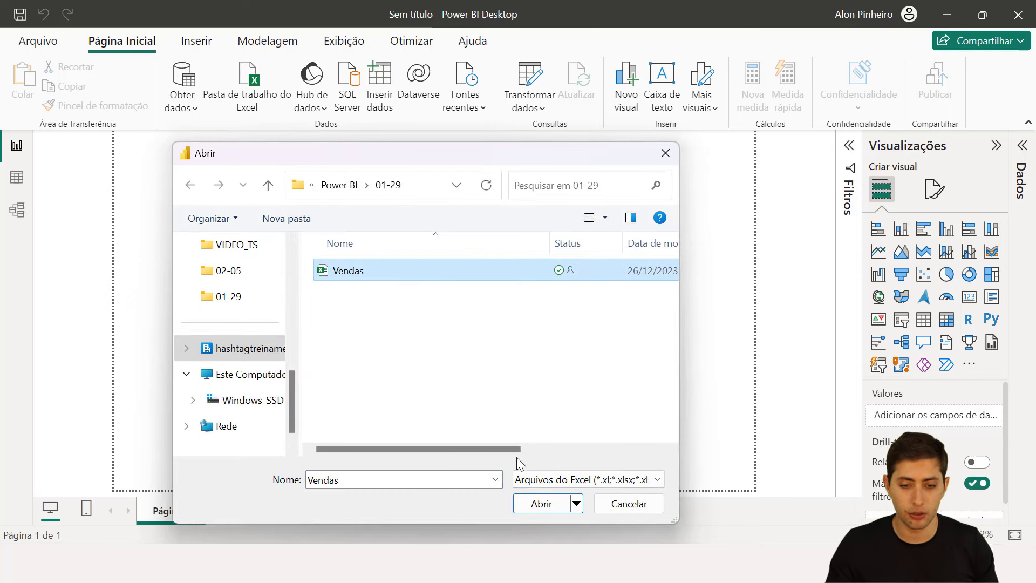
{"action": "left_click", "coordinate": [542, 504]}
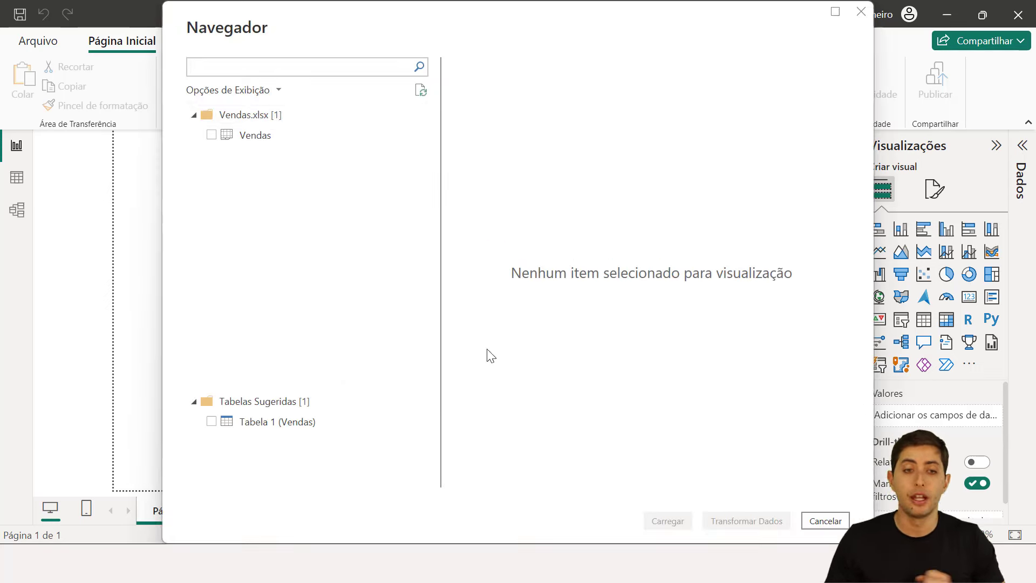
{"action": "left_click", "coordinate": [211, 135]}
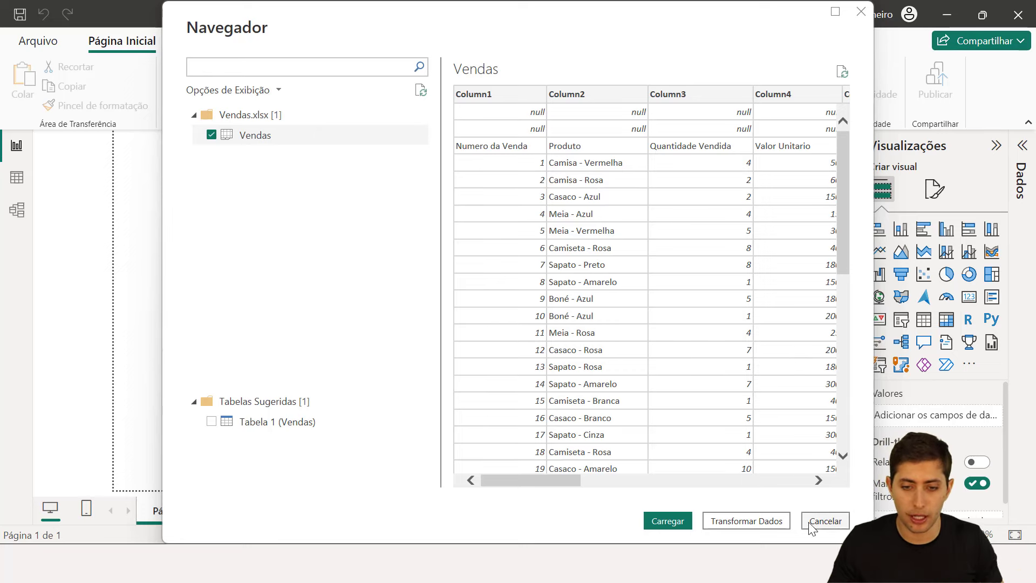
{"action": "left_click", "coordinate": [729, 521]}
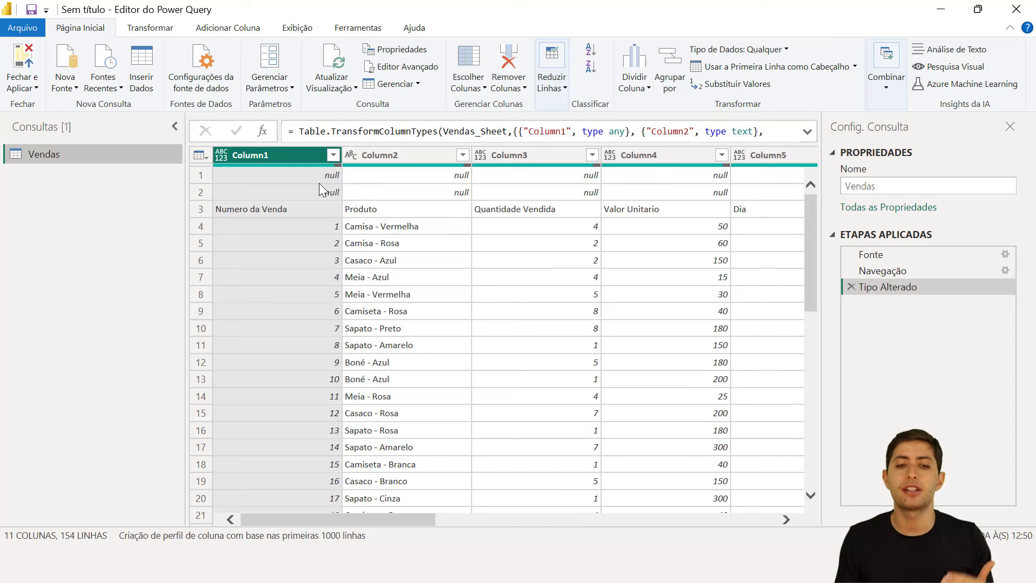
Check the empty rows at both ends of the Vendas table and remove all blank rows.
{"action": "left_click", "coordinate": [202, 179]}
{"action": "scroll", "coordinate": [378, 281], "scroll_direction": "down", "scroll_amount": 20}
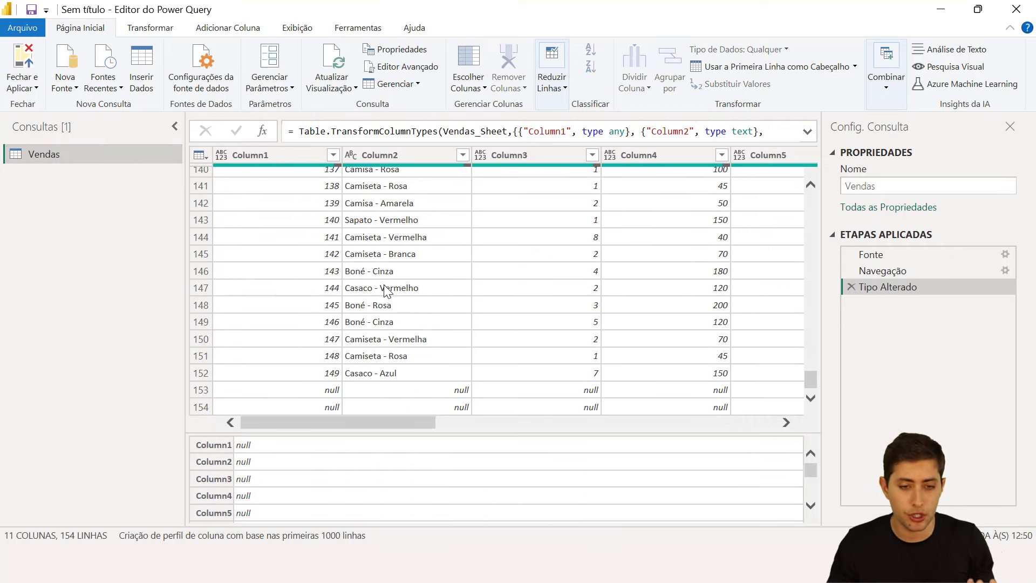
{"action": "left_click", "coordinate": [203, 410]}
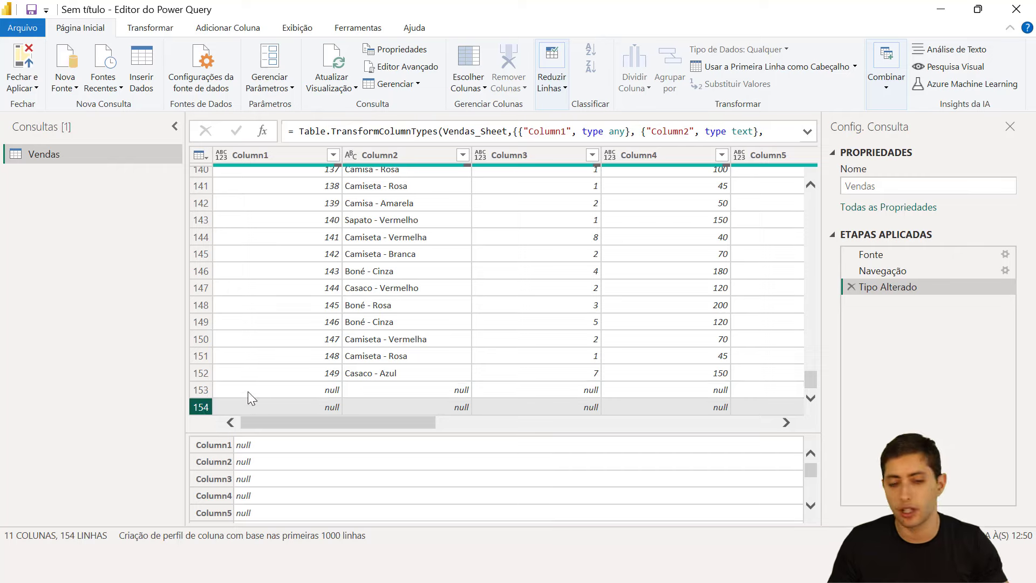
{"action": "scroll", "coordinate": [257, 381], "scroll_direction": "up", "scroll_amount": 20}
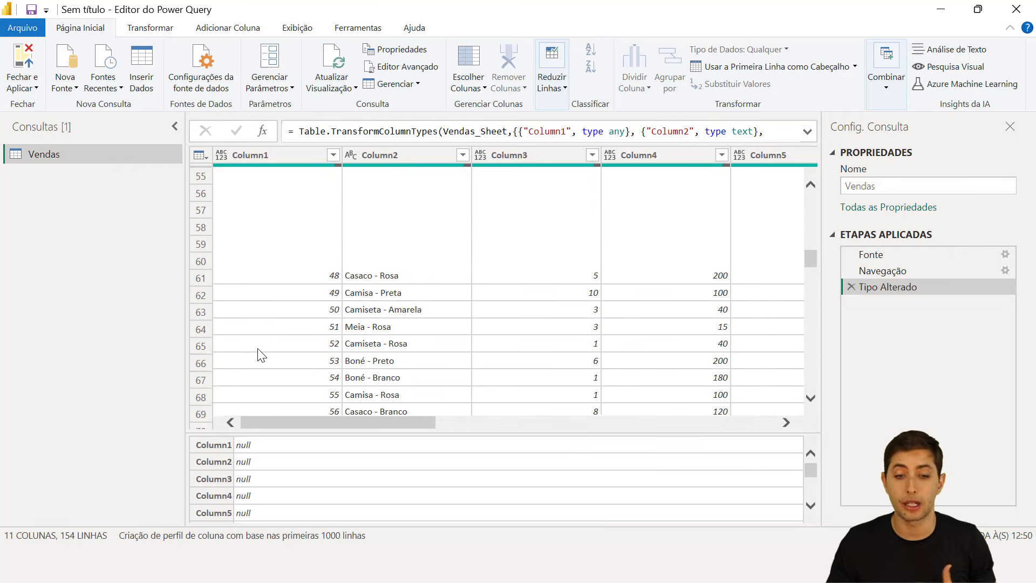
{"action": "scroll", "coordinate": [261, 355], "scroll_direction": "up", "scroll_amount": 18}
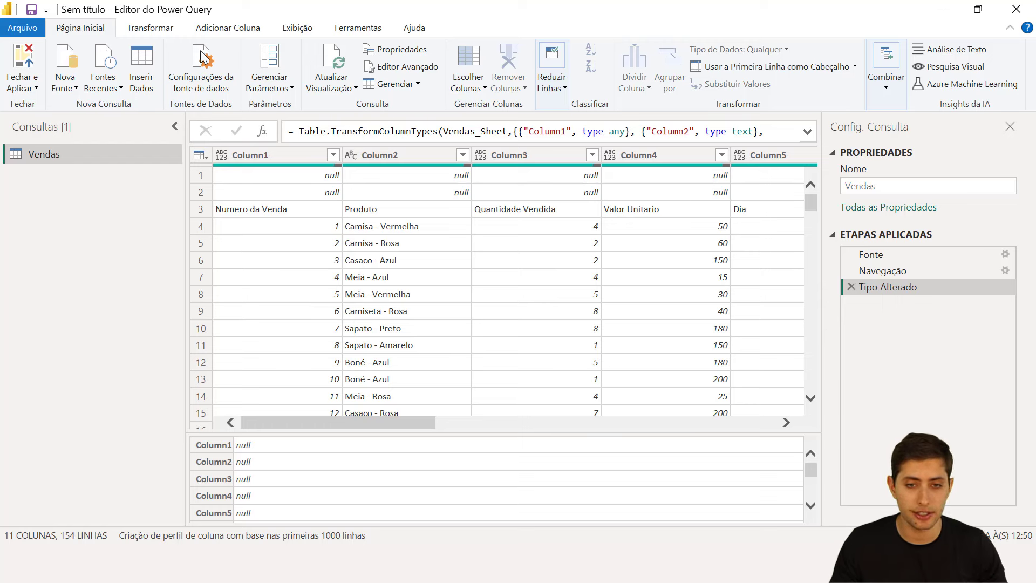
{"action": "left_click", "coordinate": [552, 91]}
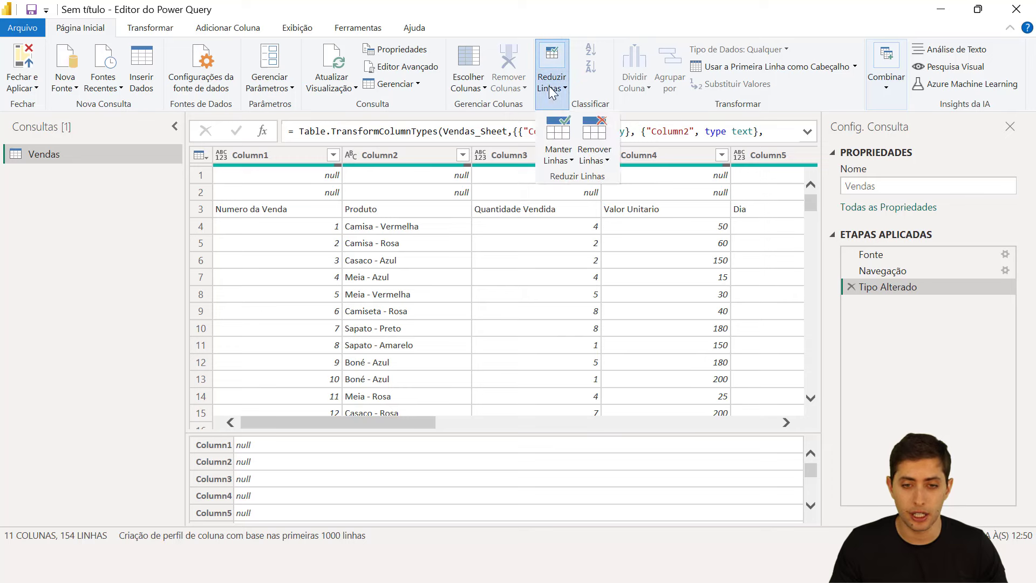
{"action": "left_click", "coordinate": [596, 152]}
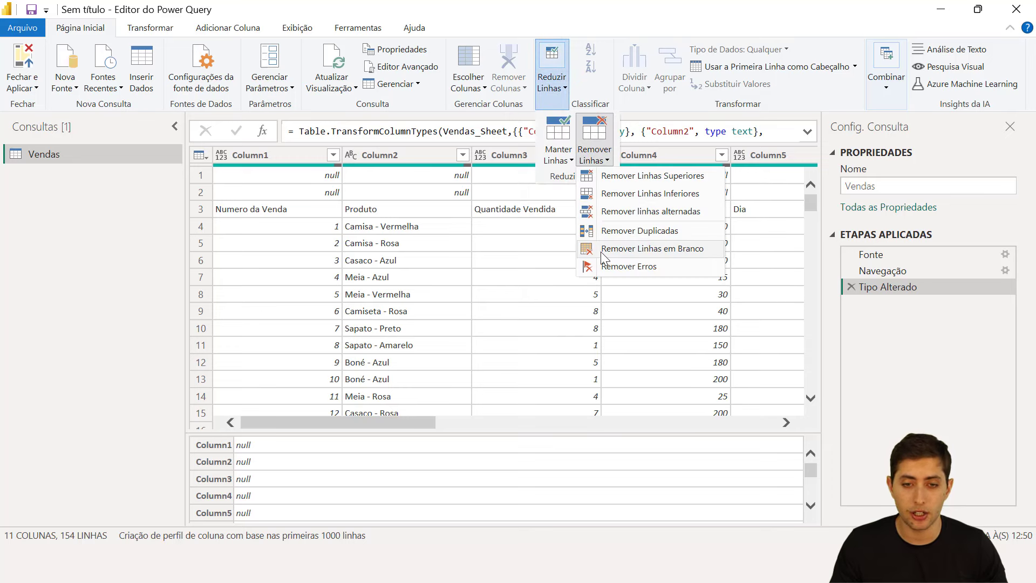
{"action": "left_click", "coordinate": [690, 249]}
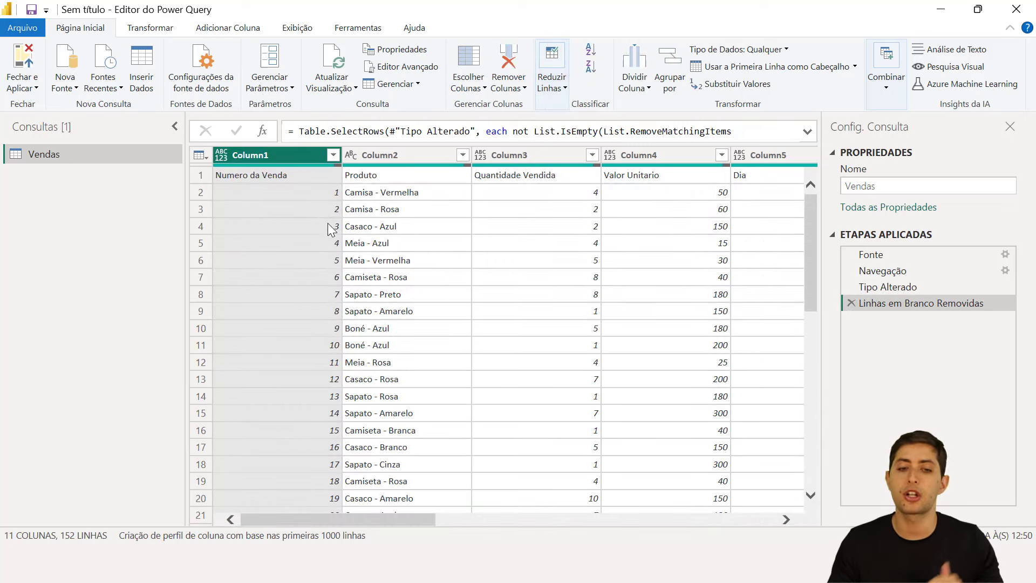
{"action": "scroll", "coordinate": [332, 229], "scroll_direction": "down", "scroll_amount": 5}
{"action": "scroll", "coordinate": [330, 238], "scroll_direction": "up", "scroll_amount": 5}
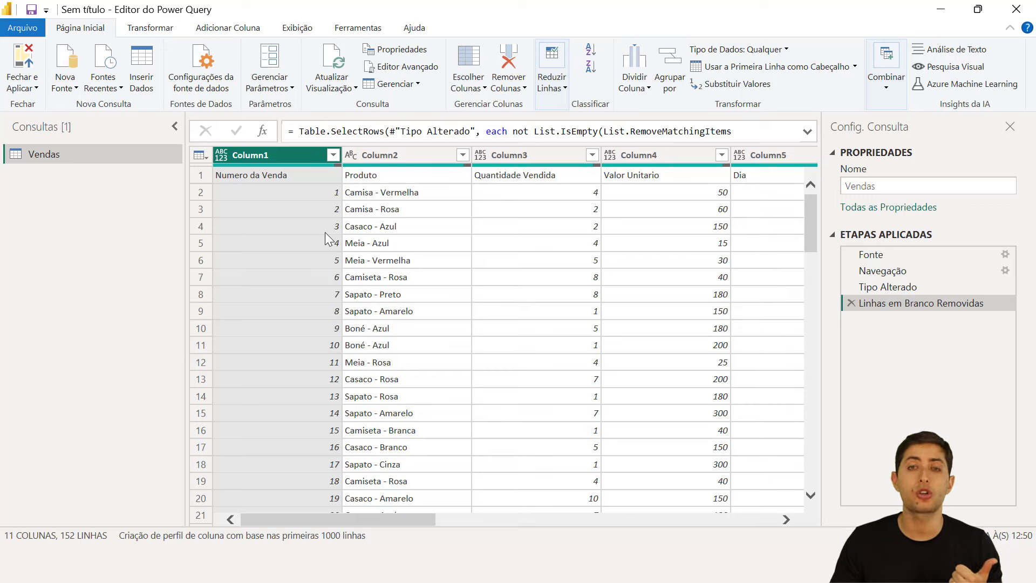
Promote the first row of the Vendas table, containing Numero da Venda, Produto and the other titles, to column headers.
{"action": "left_click", "coordinate": [197, 178]}
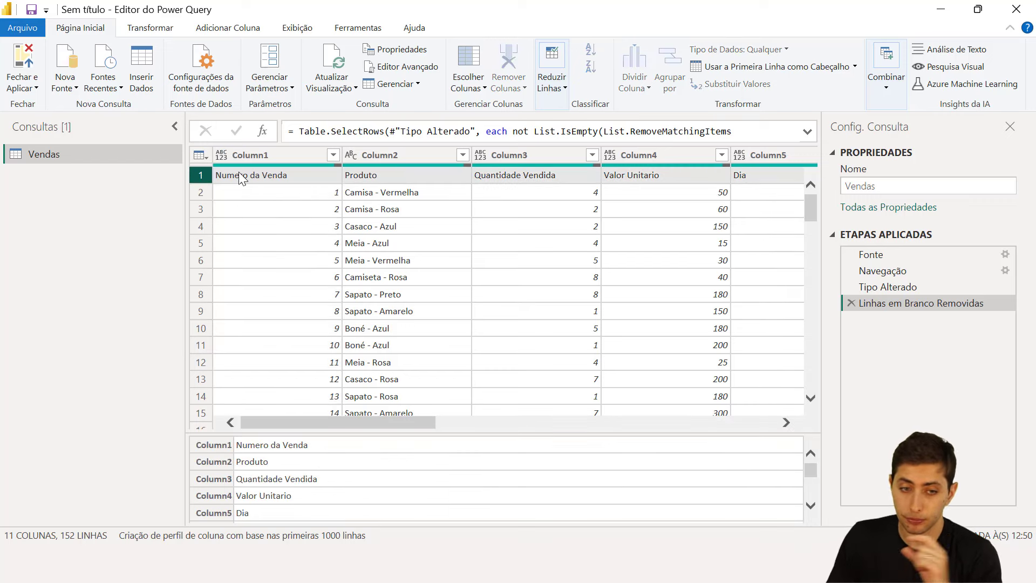
{"action": "left_click", "coordinate": [381, 155]}
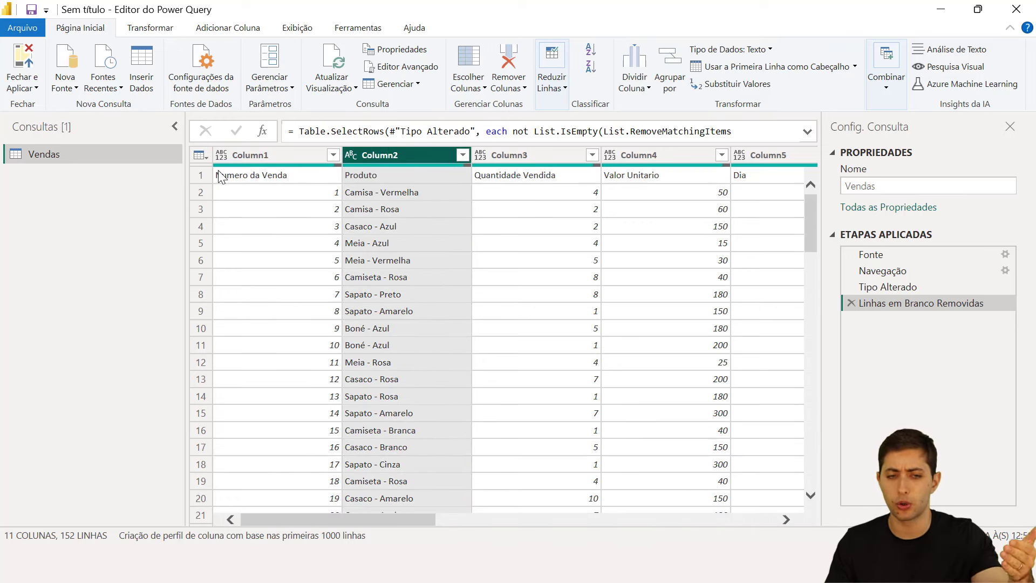
{"action": "left_click", "coordinate": [197, 178]}
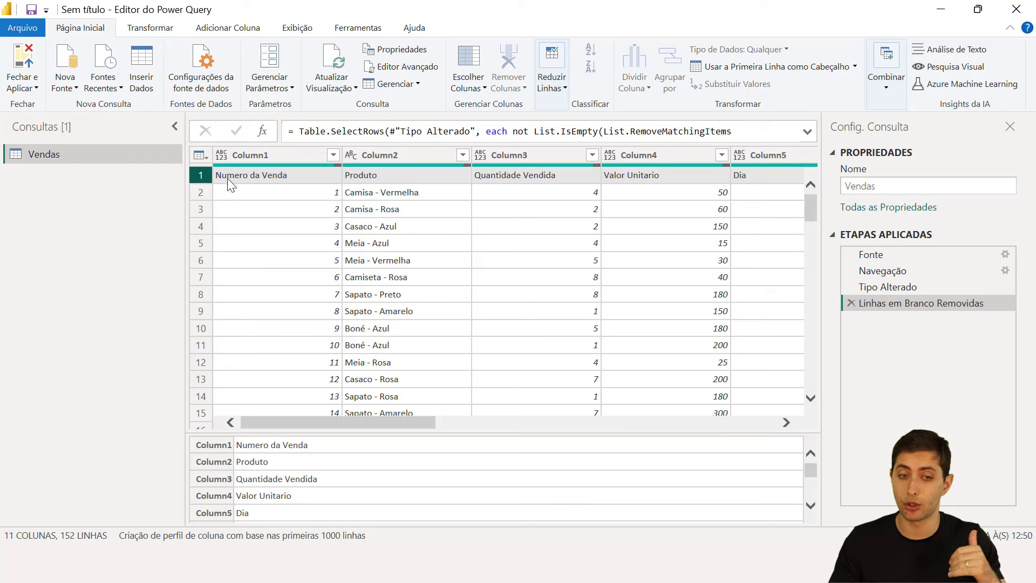
{"action": "left_click", "coordinate": [234, 178]}
{"action": "left_click", "coordinate": [404, 175]}
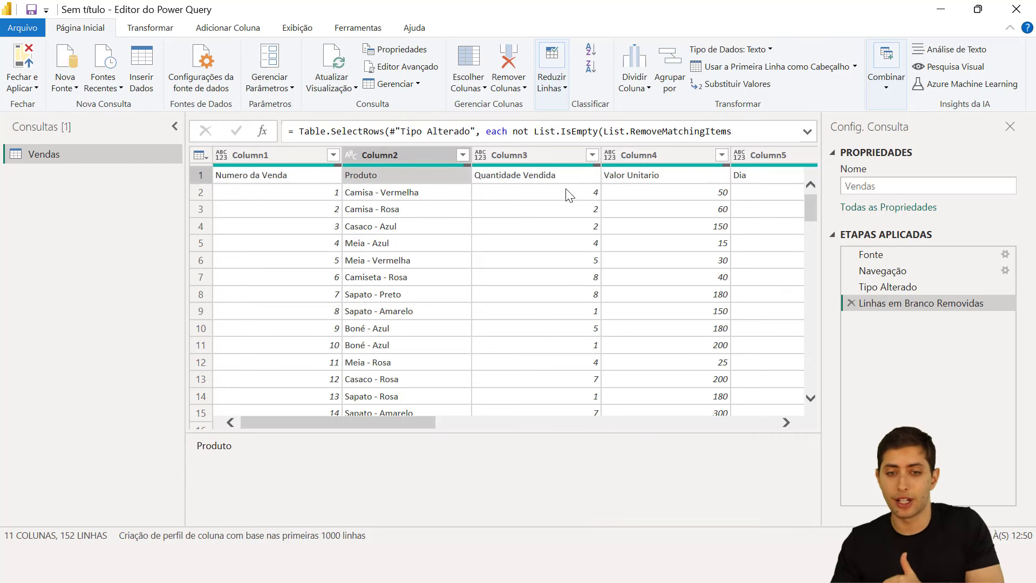
{"action": "left_click", "coordinate": [561, 178]}
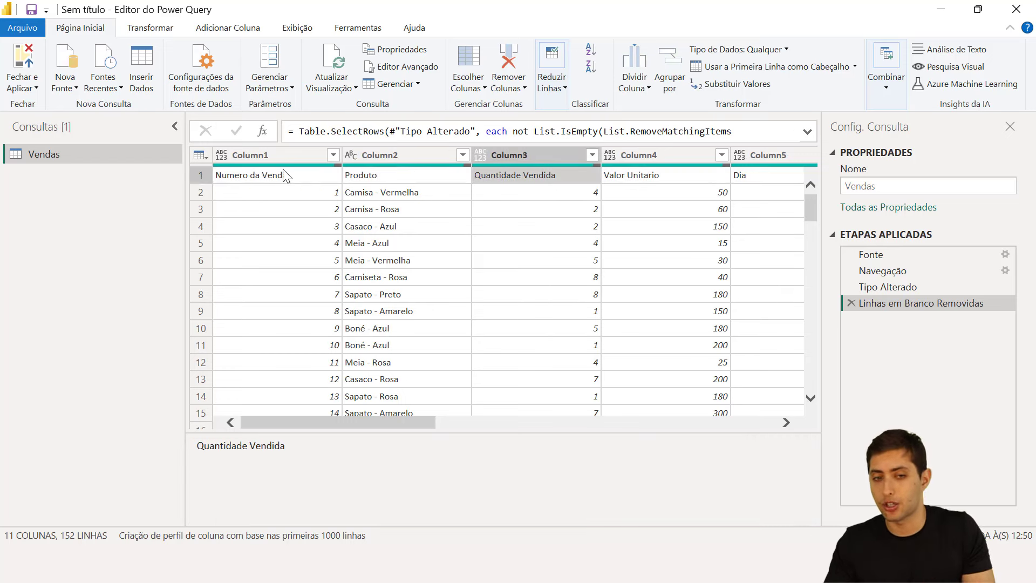
{"action": "left_click", "coordinate": [276, 156]}
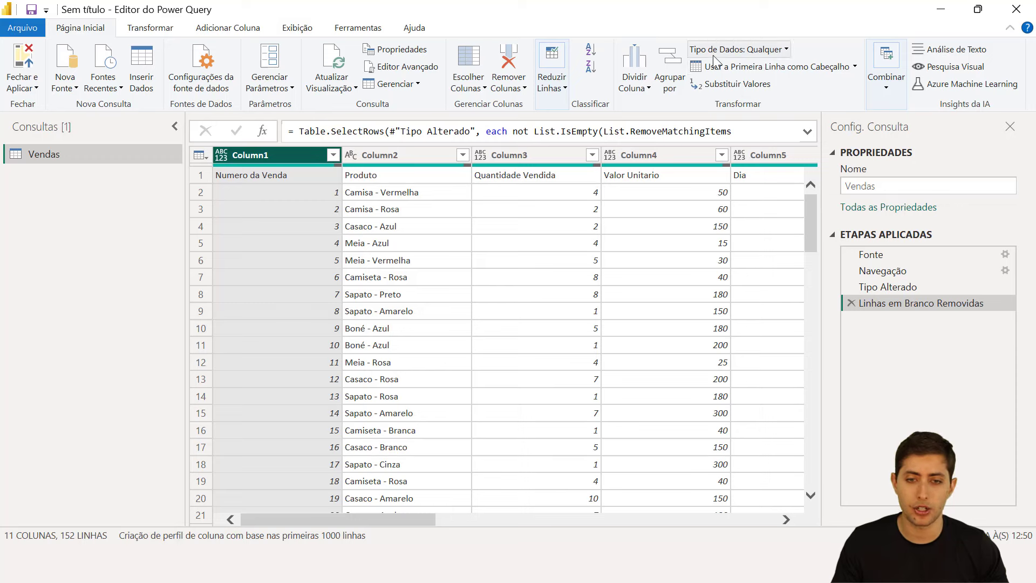
{"action": "left_click", "coordinate": [801, 67]}
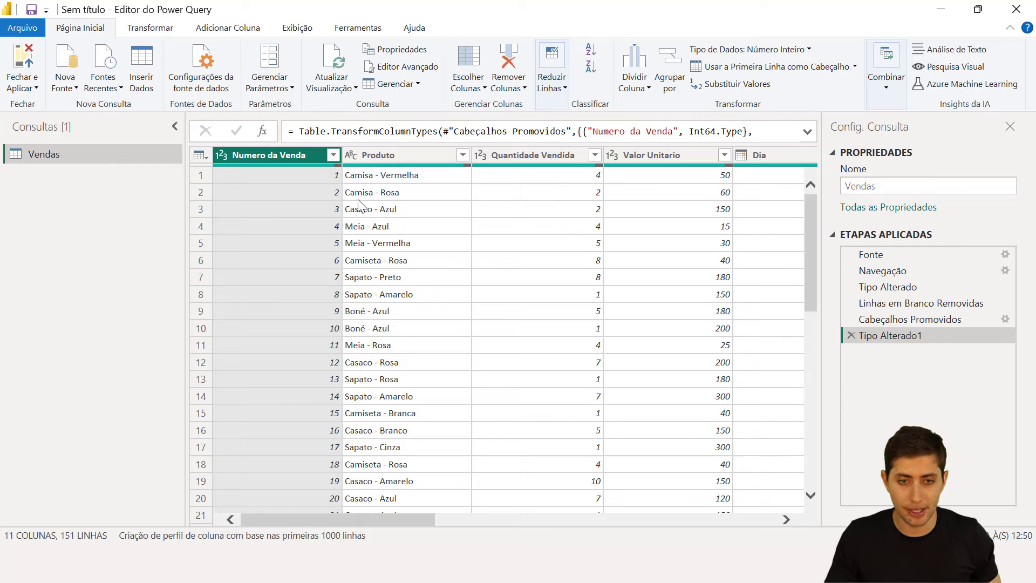
Review the Observação and Column11 columns and remove both from the Vendas query.
{"action": "scroll", "coordinate": [379, 235], "scroll_direction": "right", "scroll_amount": 10}
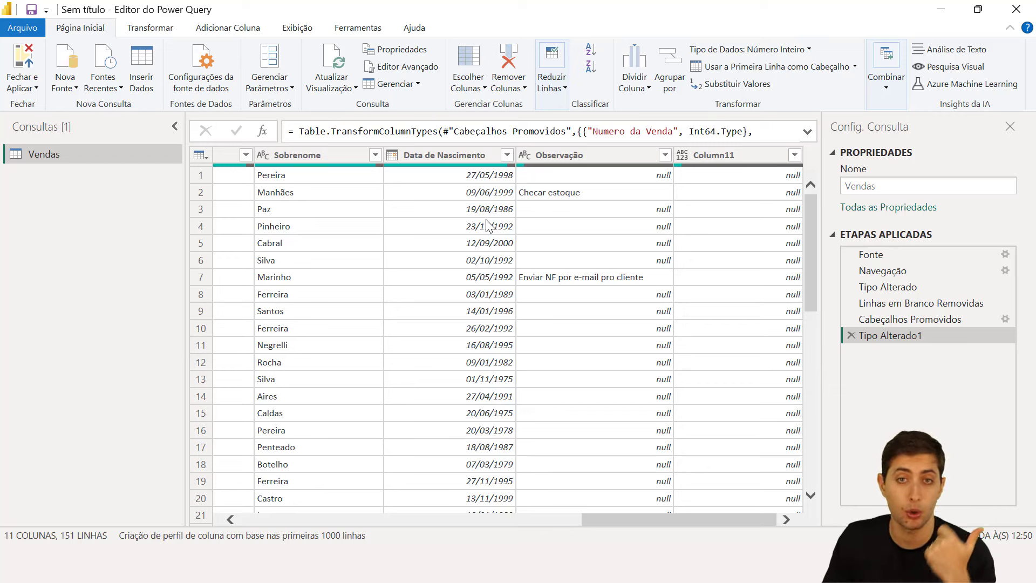
{"action": "left_click", "coordinate": [718, 155]}
{"action": "scroll", "coordinate": [730, 244], "scroll_direction": "down", "scroll_amount": 9}
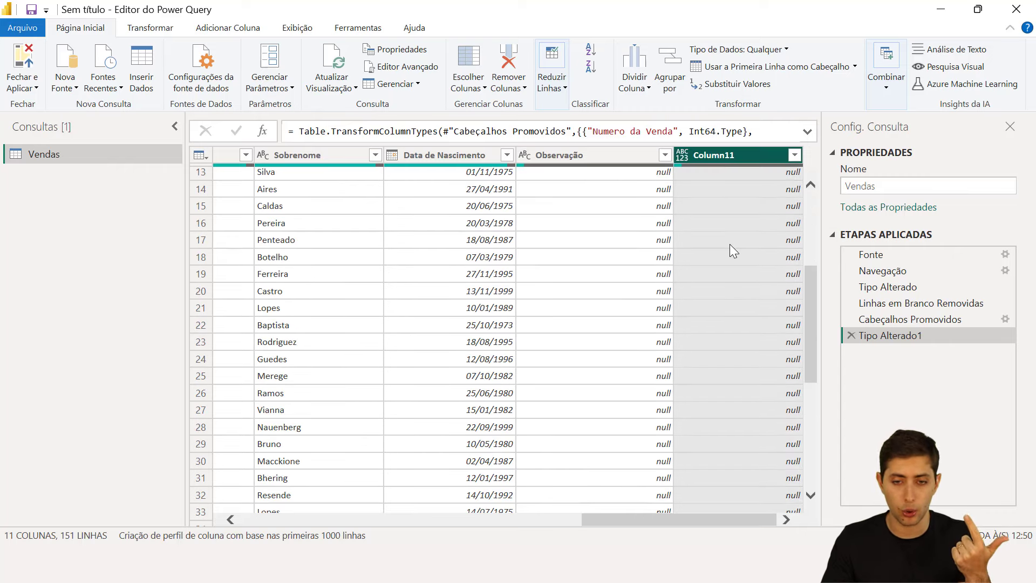
{"action": "scroll", "coordinate": [730, 244], "scroll_direction": "up", "scroll_amount": 9}
{"action": "left_click", "coordinate": [572, 159]}
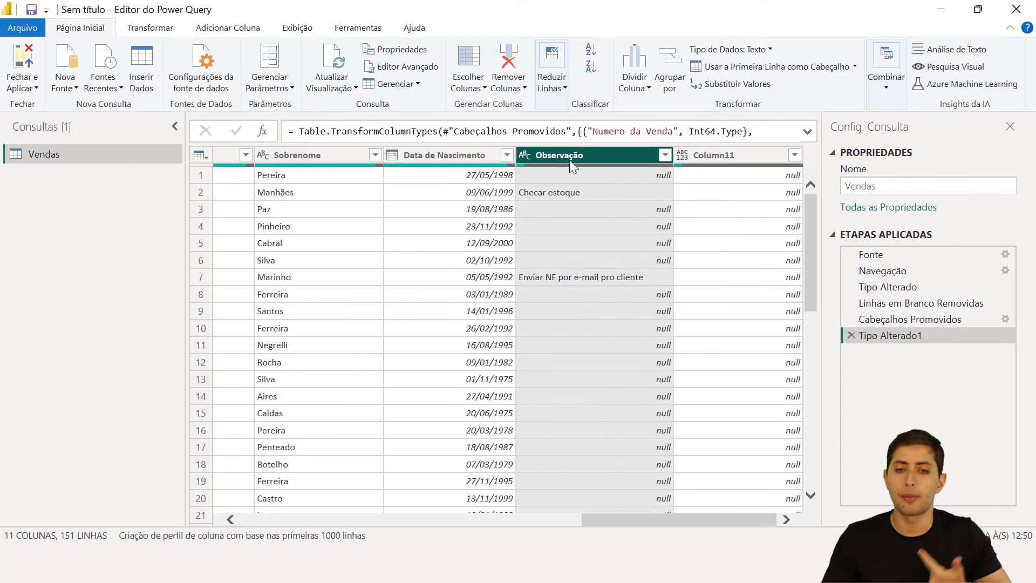
{"action": "left_click", "coordinate": [582, 189]}
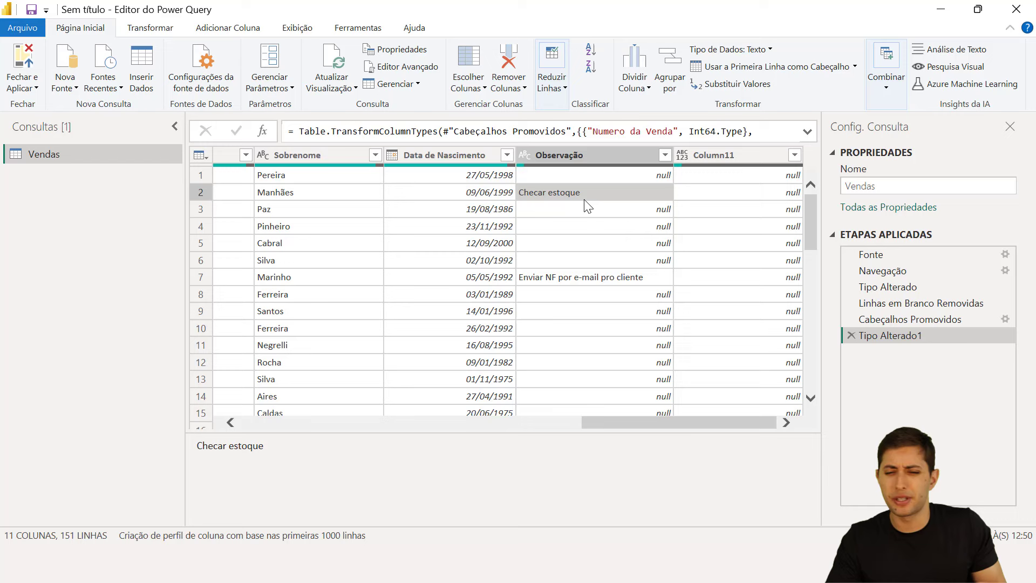
{"action": "left_click", "coordinate": [607, 278]}
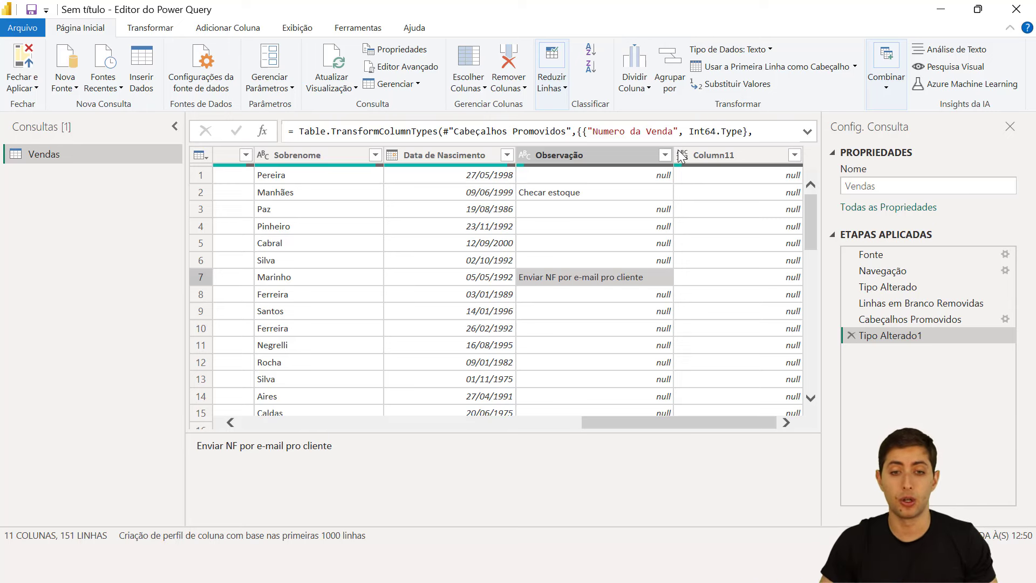
{"action": "left_click", "coordinate": [713, 155]}
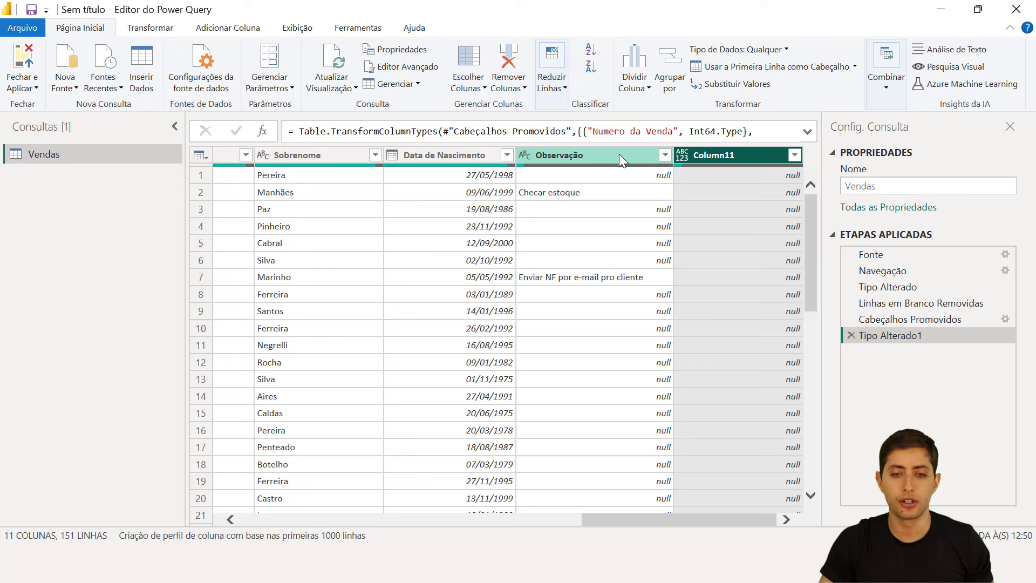
{"action": "left_click", "coordinate": [620, 155]}
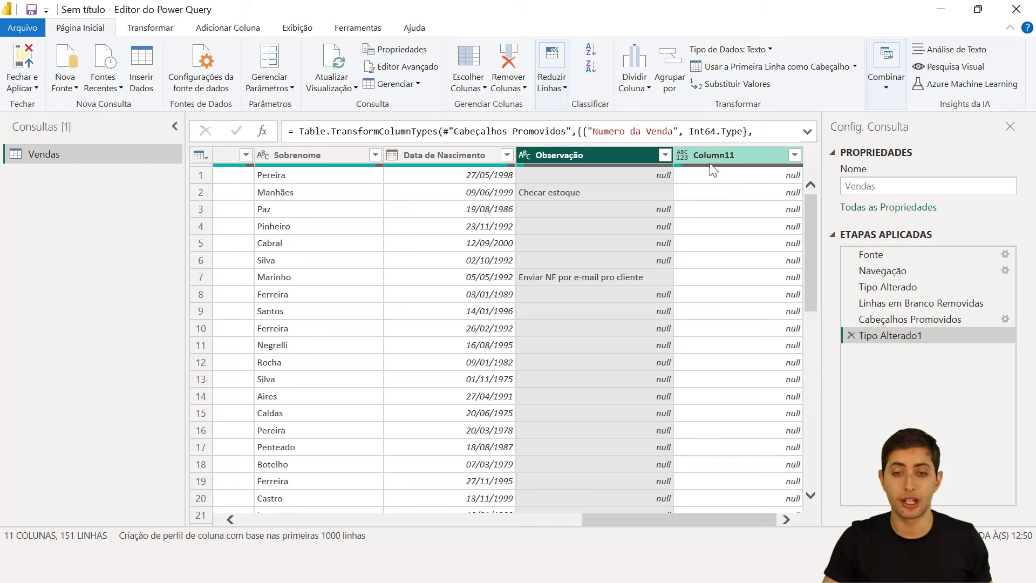
{"action": "left_click", "coordinate": [719, 155]}
{"action": "left_click", "coordinate": [615, 157], "text": "ctrl"}
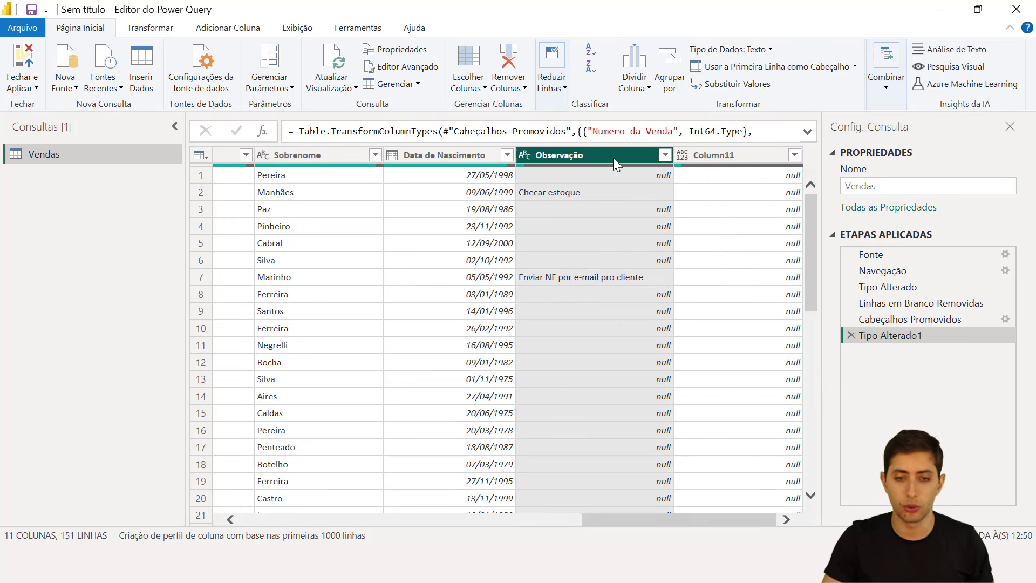
{"action": "right_click", "coordinate": [714, 153]}
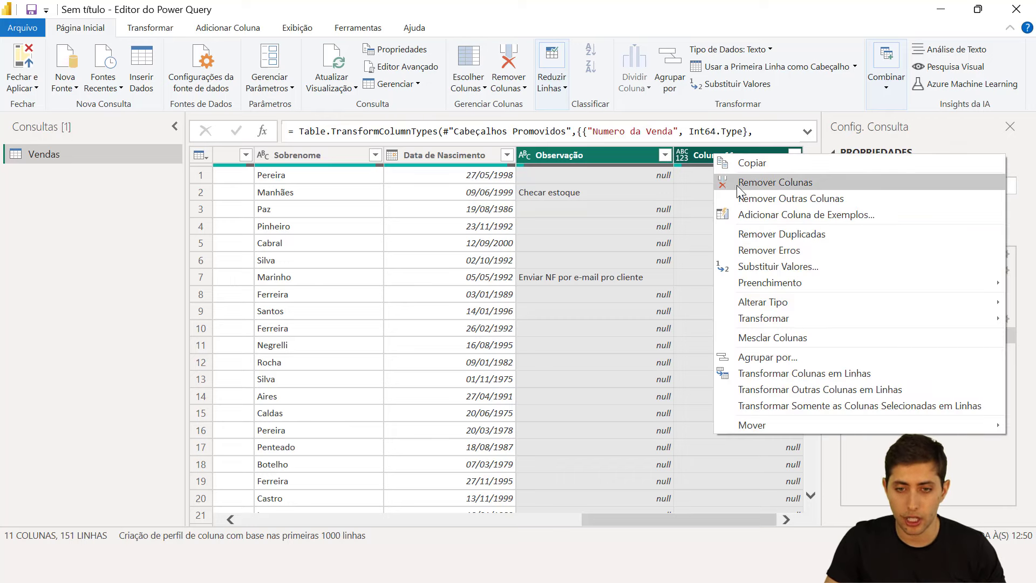
{"action": "left_click", "coordinate": [744, 182]}
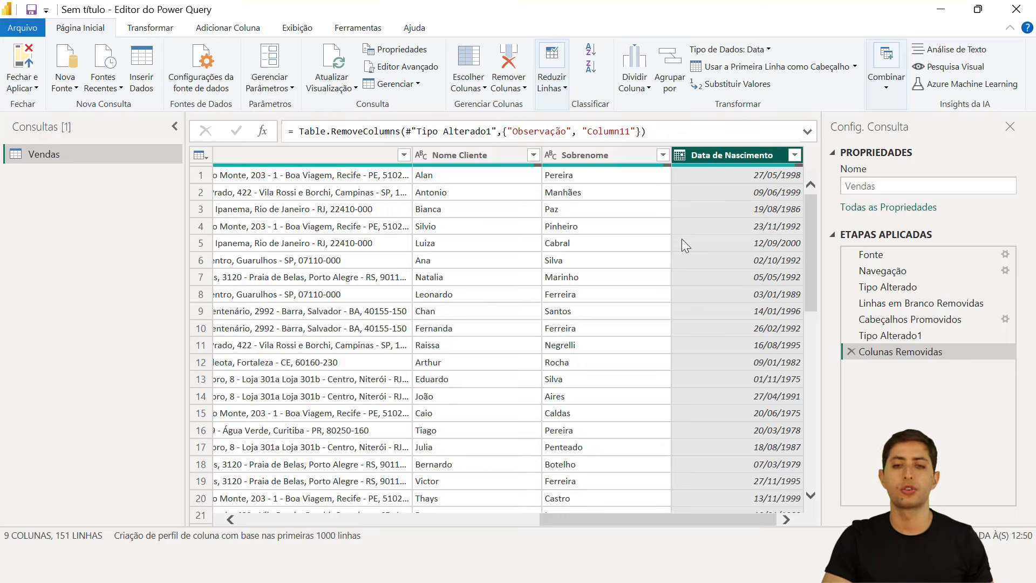
Merge the Nome Cliente and Sobrenome columns with the Espaço separator into a column named Nome Completo.
{"action": "scroll", "coordinate": [682, 242], "scroll_direction": "left", "scroll_amount": 3}
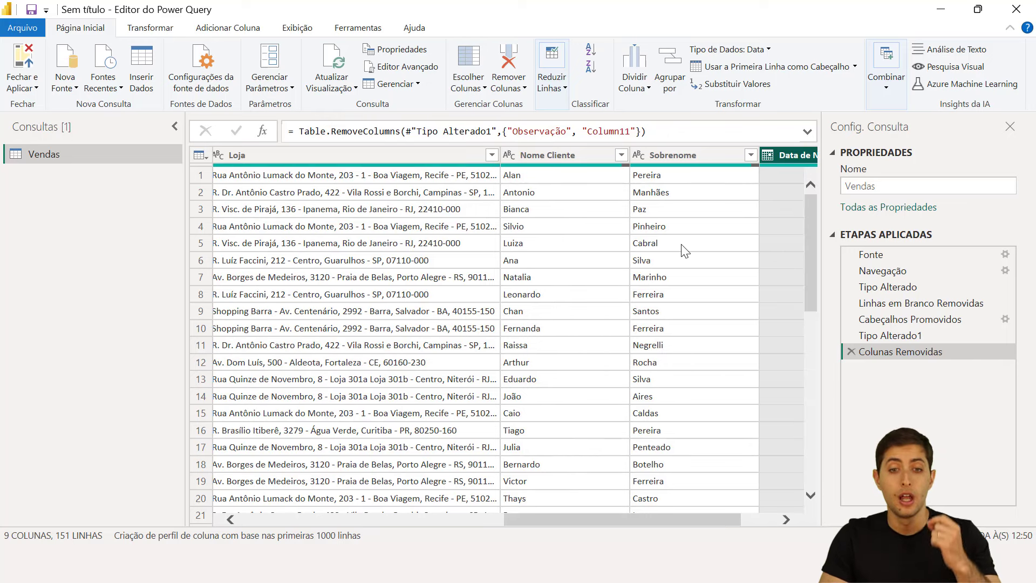
{"action": "left_click", "coordinate": [577, 156]}
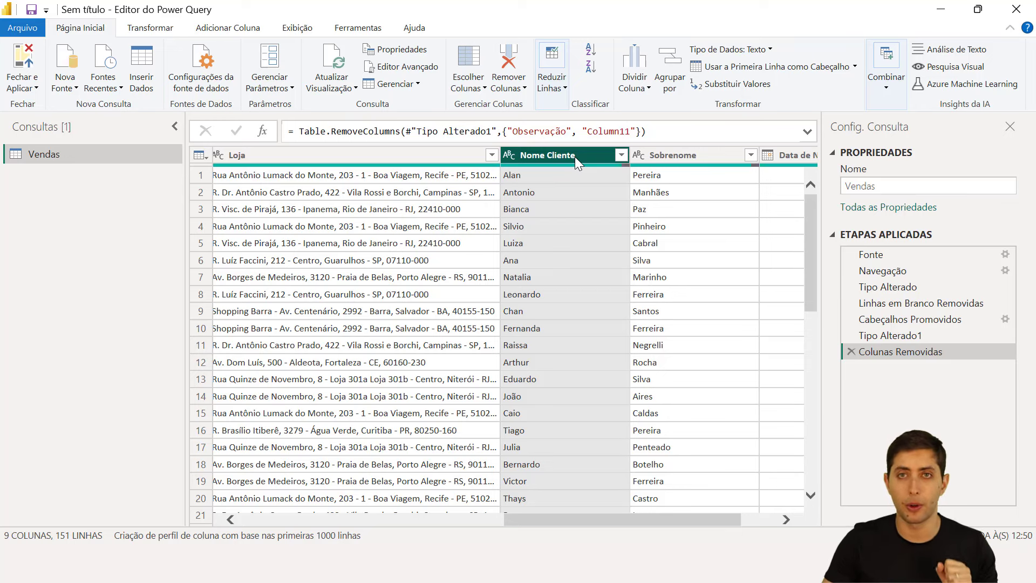
{"action": "left_click", "coordinate": [662, 157]}
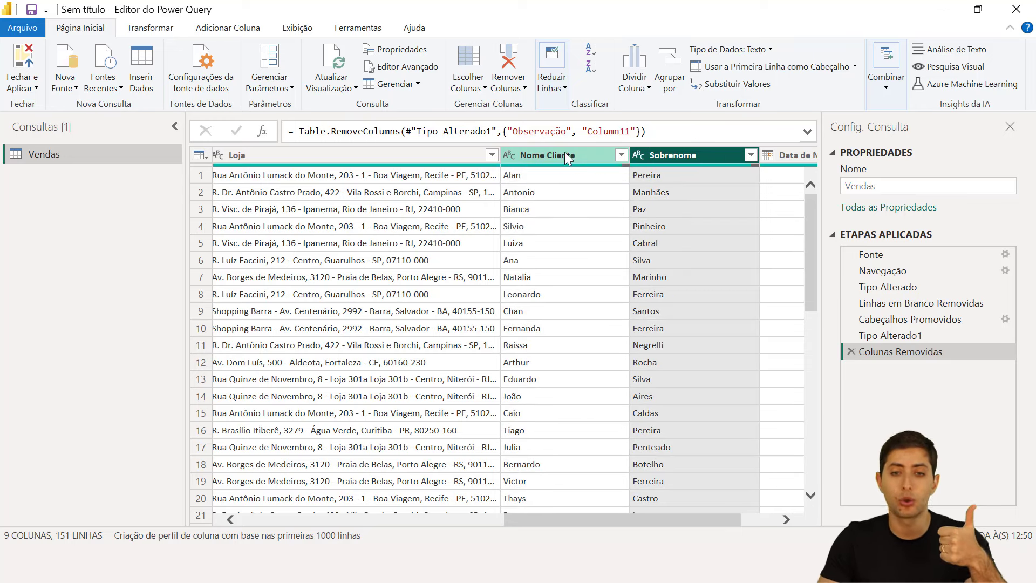
{"action": "left_click", "coordinate": [589, 155]}
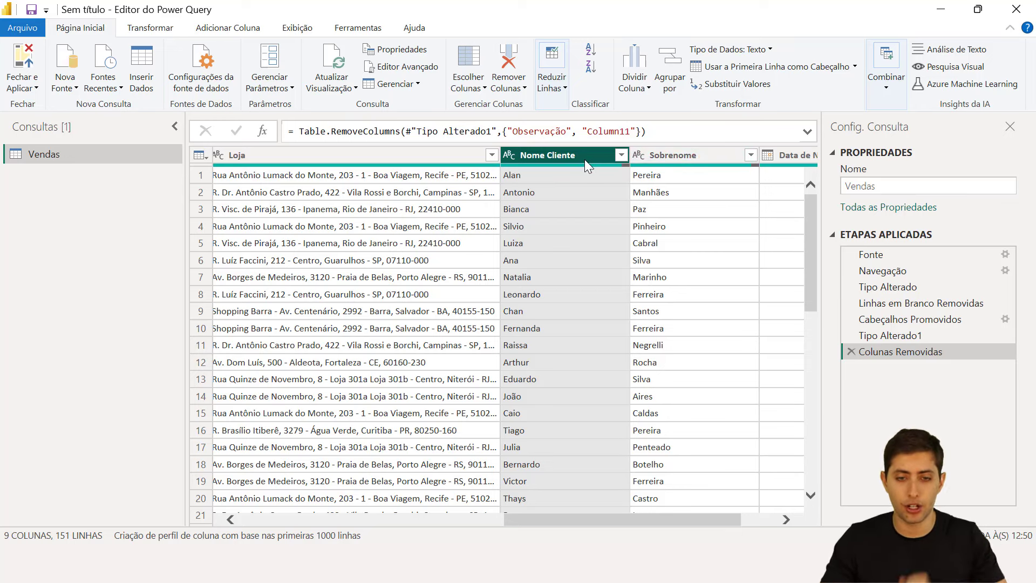
{"action": "left_click", "coordinate": [657, 157], "text": "ctrl"}
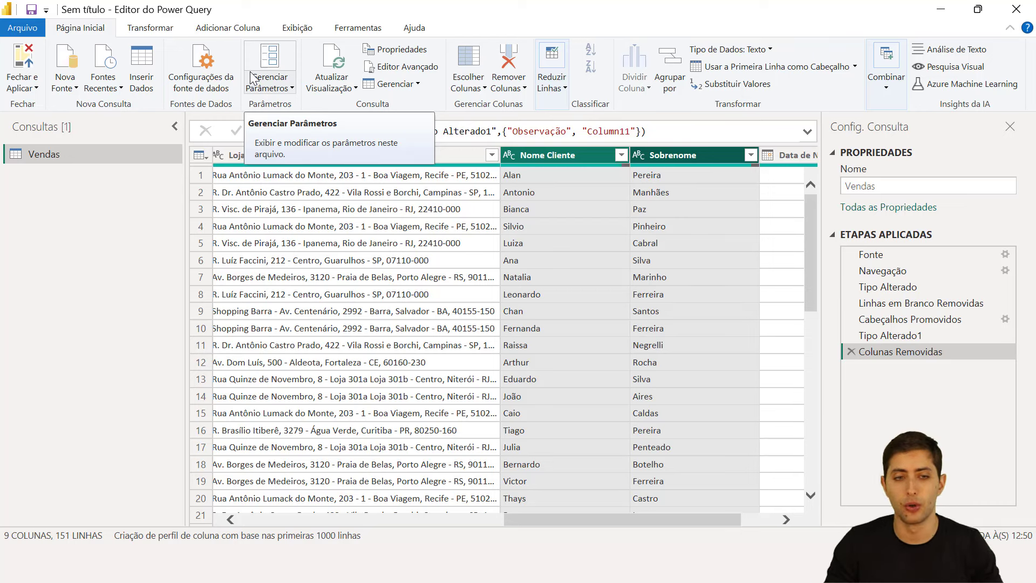
{"action": "left_click", "coordinate": [144, 34]}
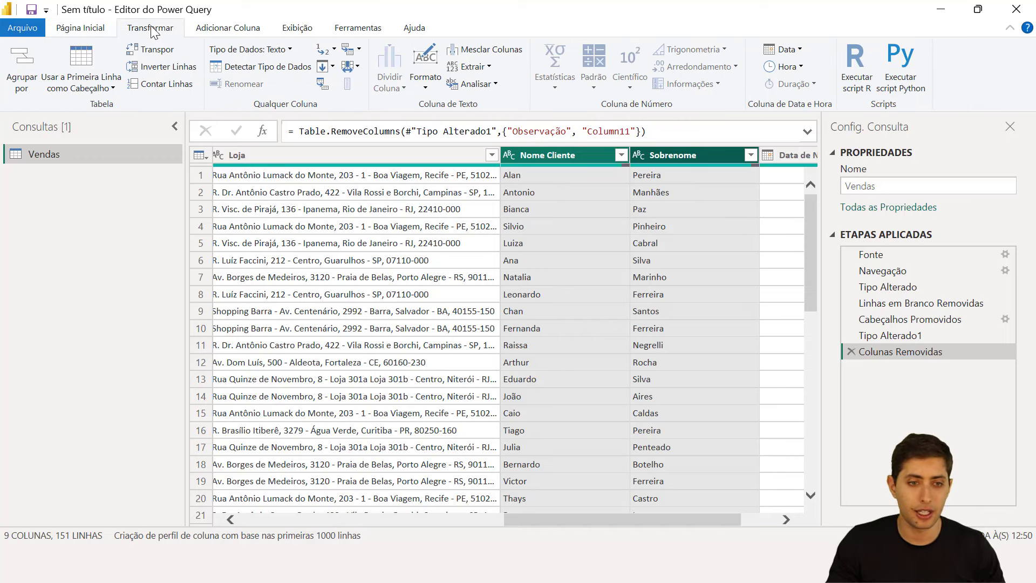
{"action": "left_click", "coordinate": [475, 52]}
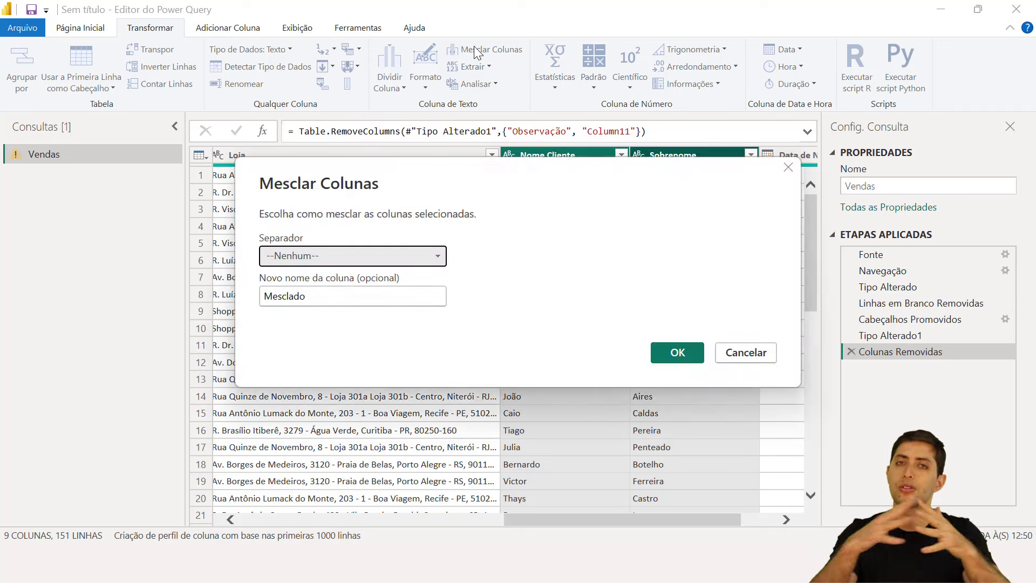
{"action": "left_click", "coordinate": [408, 258]}
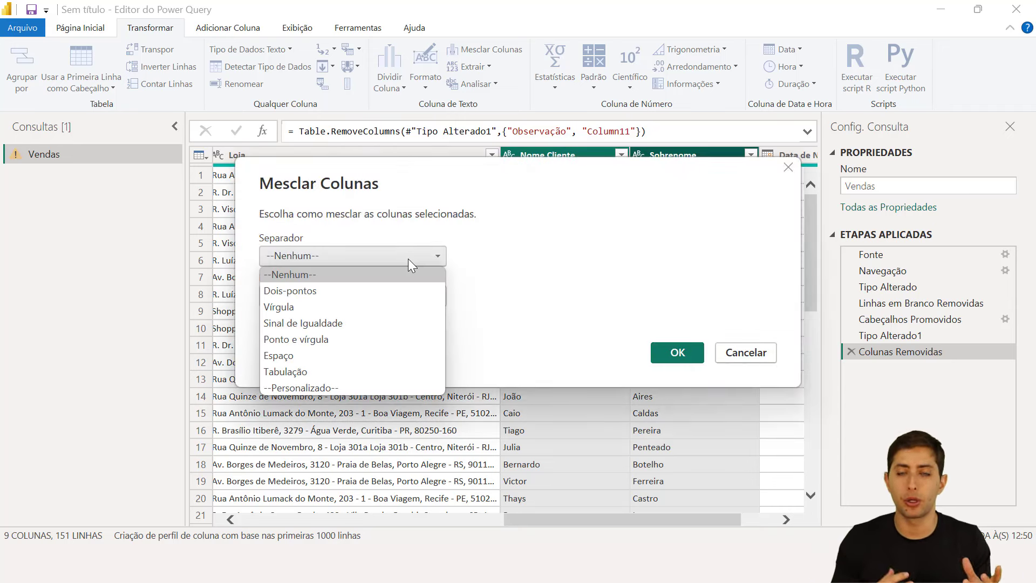
{"action": "left_click", "coordinate": [279, 355]}
{"action": "left_click_drag", "start_coordinate": [331, 299], "coordinate": [258, 301]}
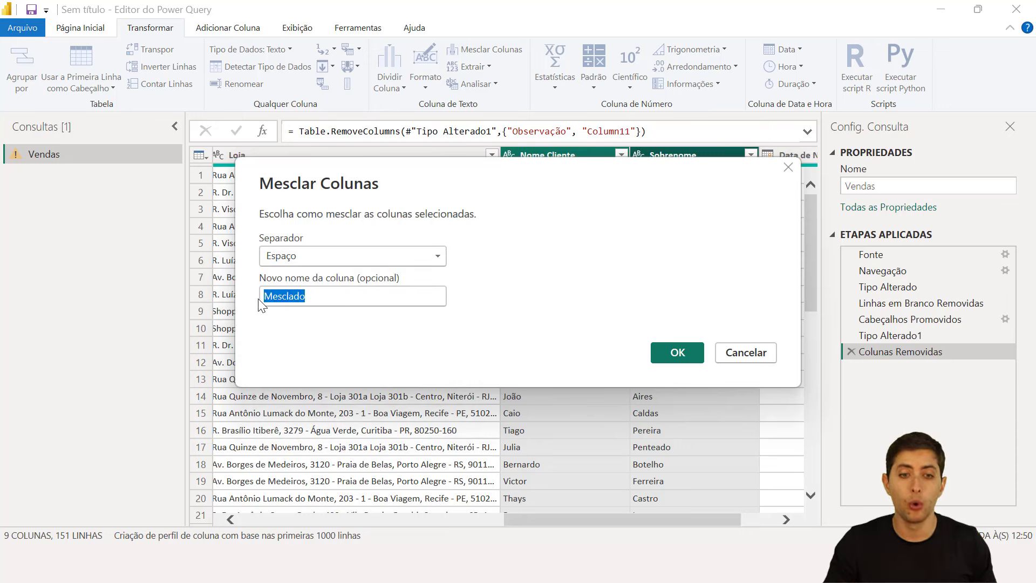
{"action": "type", "text": "Nome Completo"}
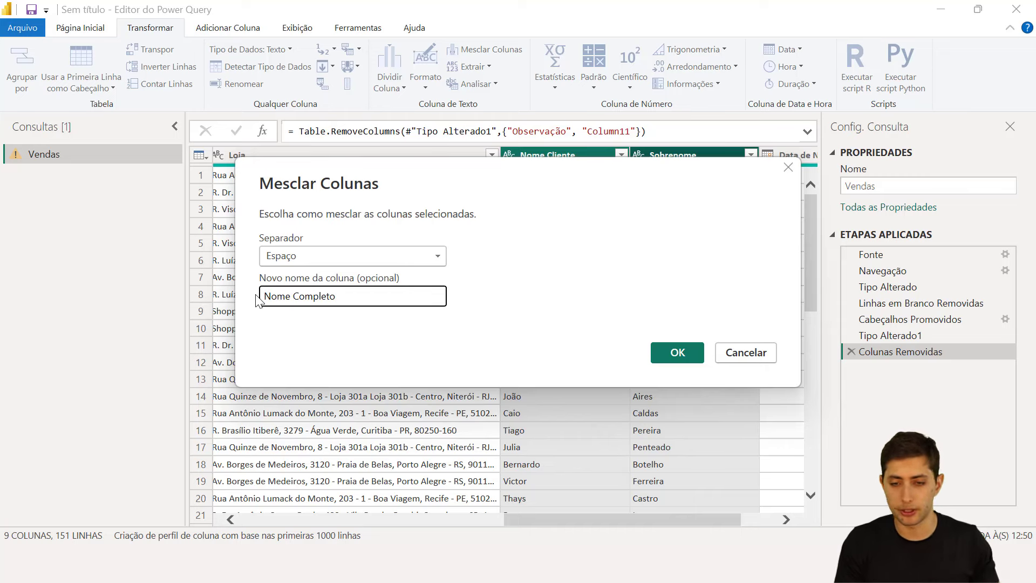
{"action": "key", "text": "Return"}
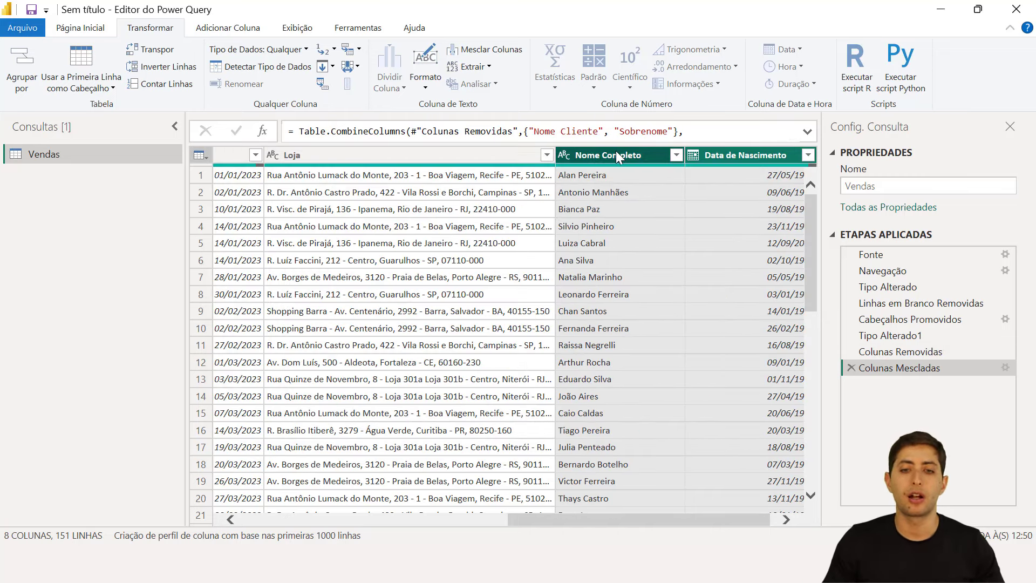
{"action": "left_click", "coordinate": [617, 155]}
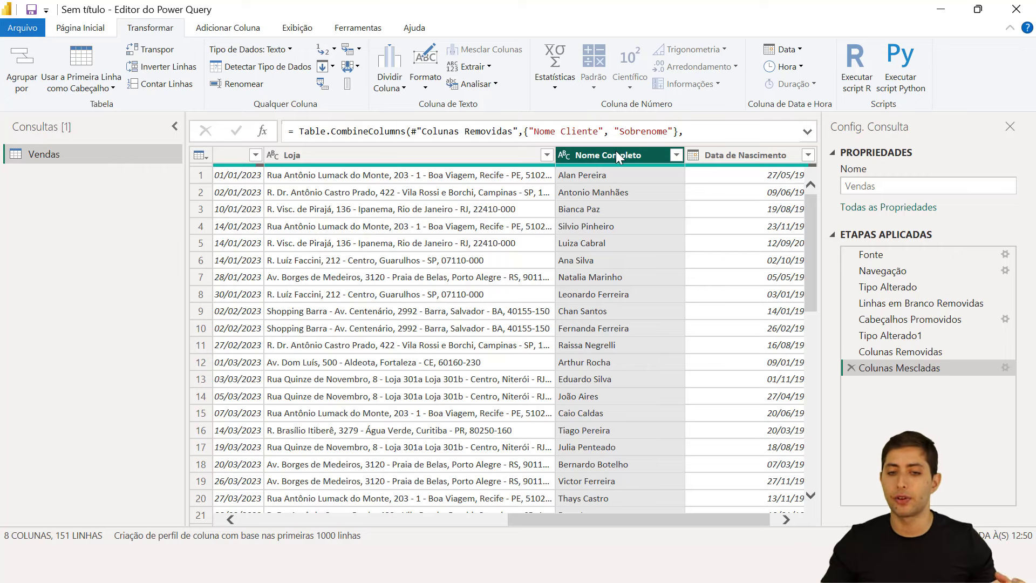
Examine the Produto values and split that column at each occurrence of the custom delimiter " - ", a hyphen with surrounding spaces.
{"action": "scroll", "coordinate": [586, 209], "scroll_direction": "left", "scroll_amount": 10}
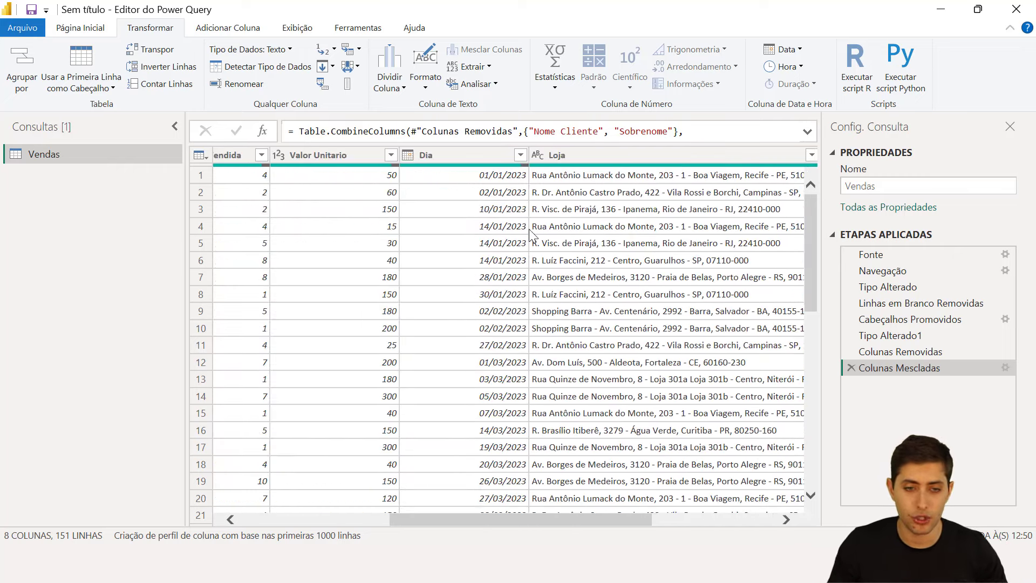
{"action": "left_click", "coordinate": [393, 156]}
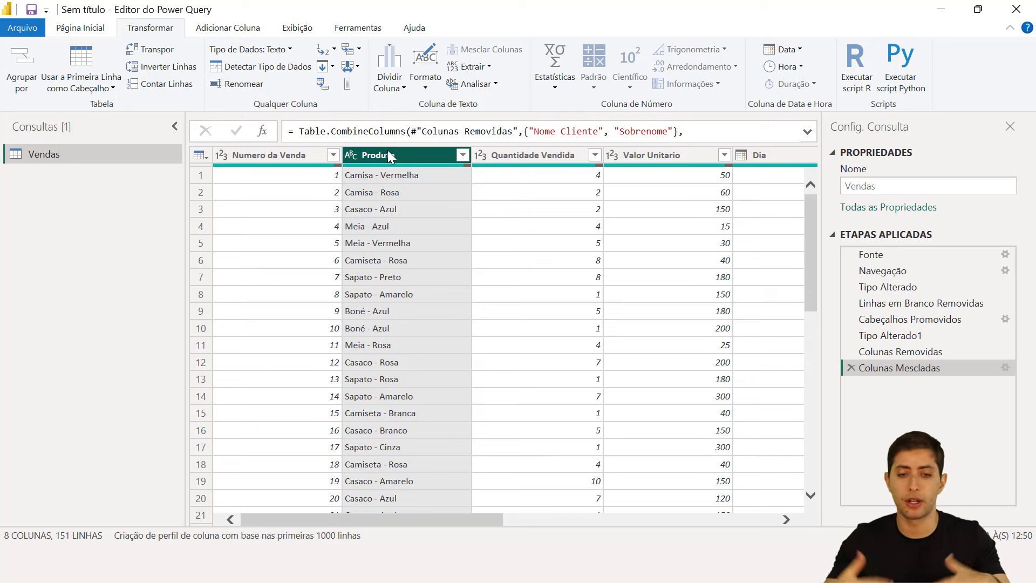
{"action": "left_click", "coordinate": [358, 176]}
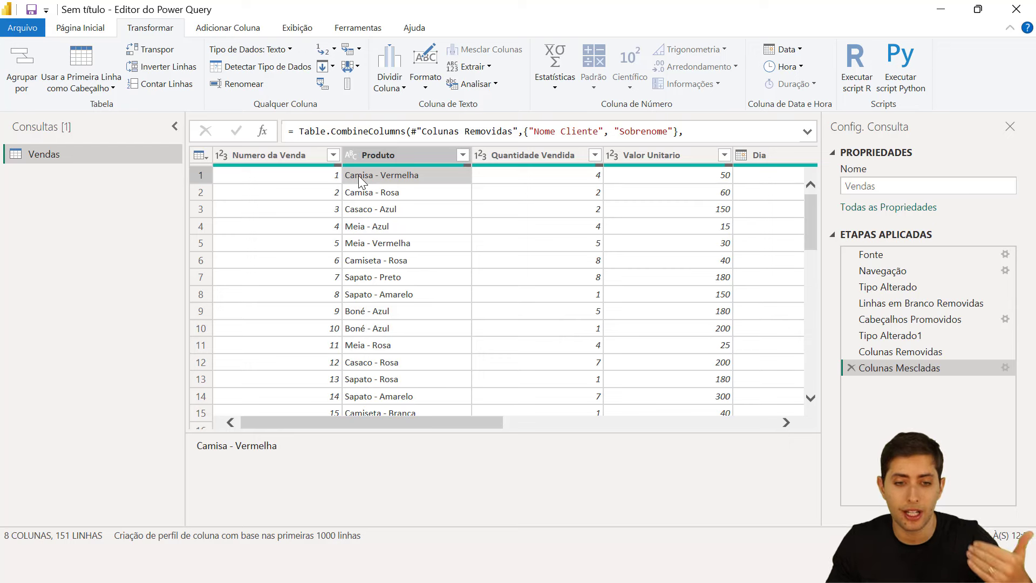
{"action": "left_click", "coordinate": [382, 189]}
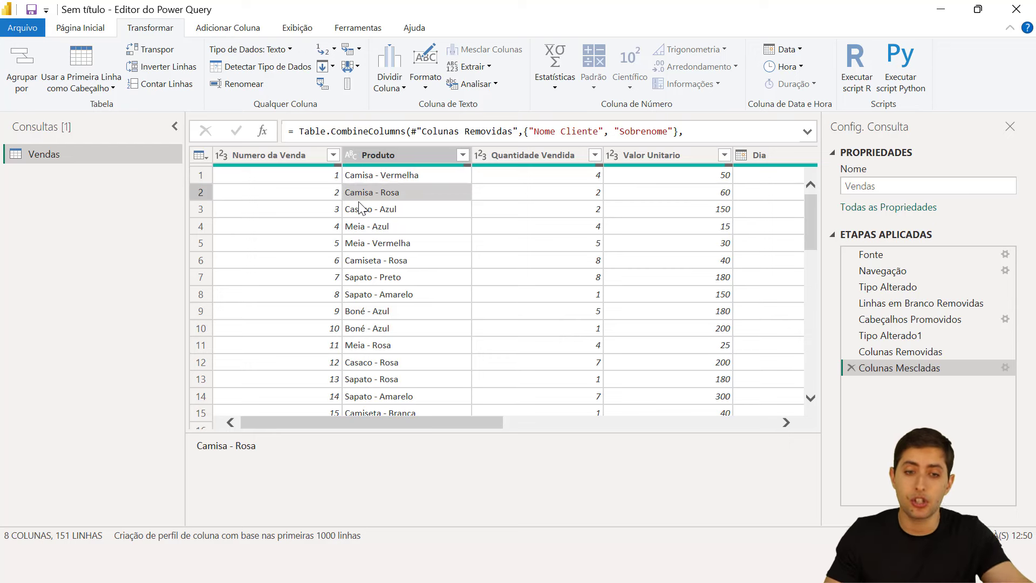
{"action": "left_click", "coordinate": [380, 156]}
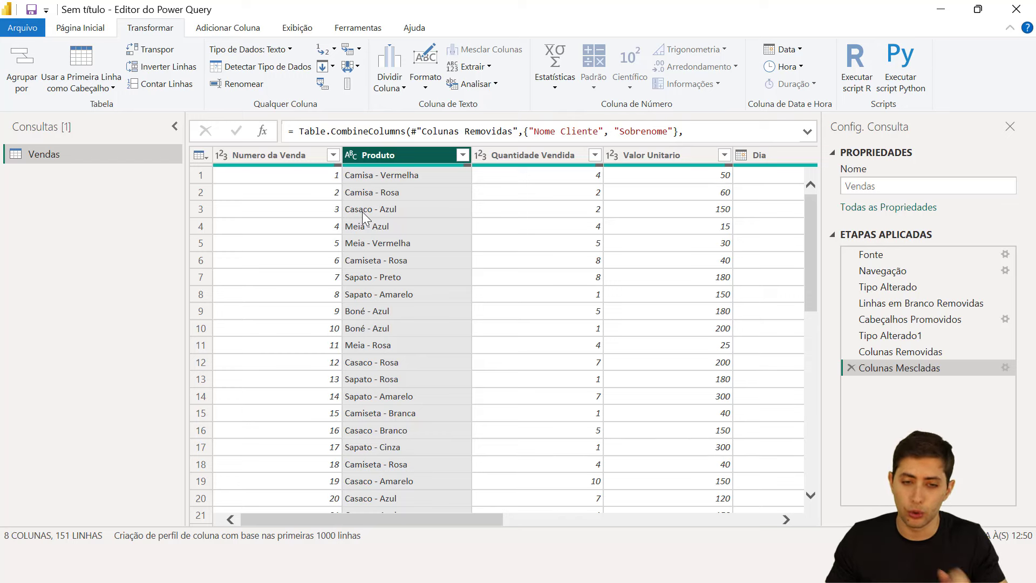
{"action": "left_click", "coordinate": [361, 212]}
{"action": "left_click", "coordinate": [378, 157]}
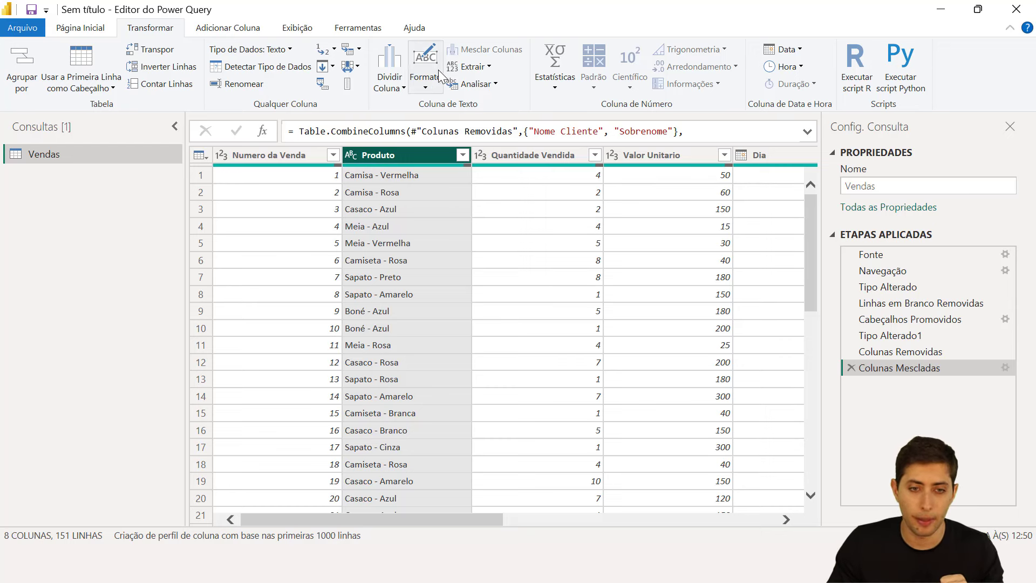
{"action": "left_click", "coordinate": [388, 83]}
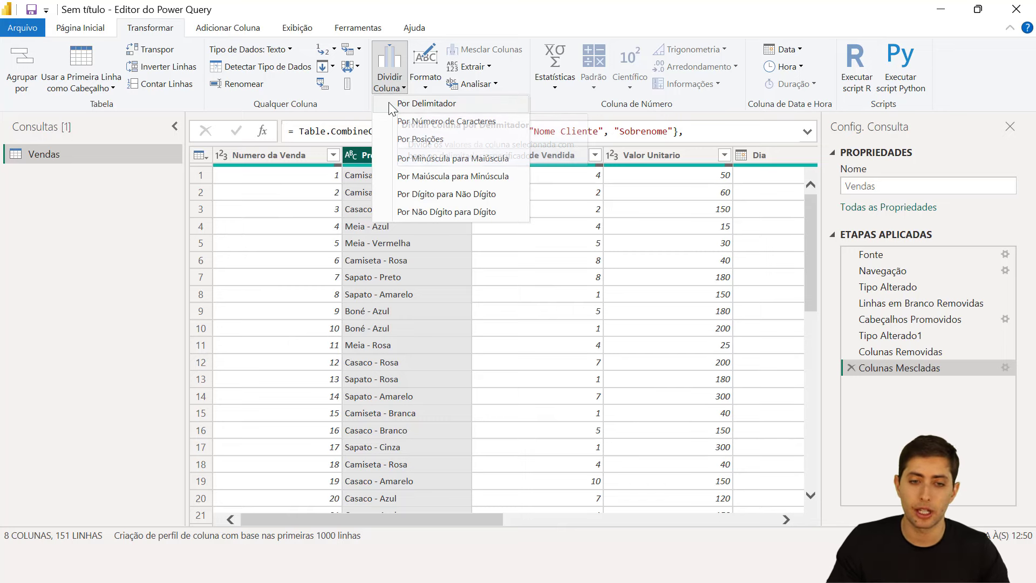
{"action": "left_click", "coordinate": [394, 105]}
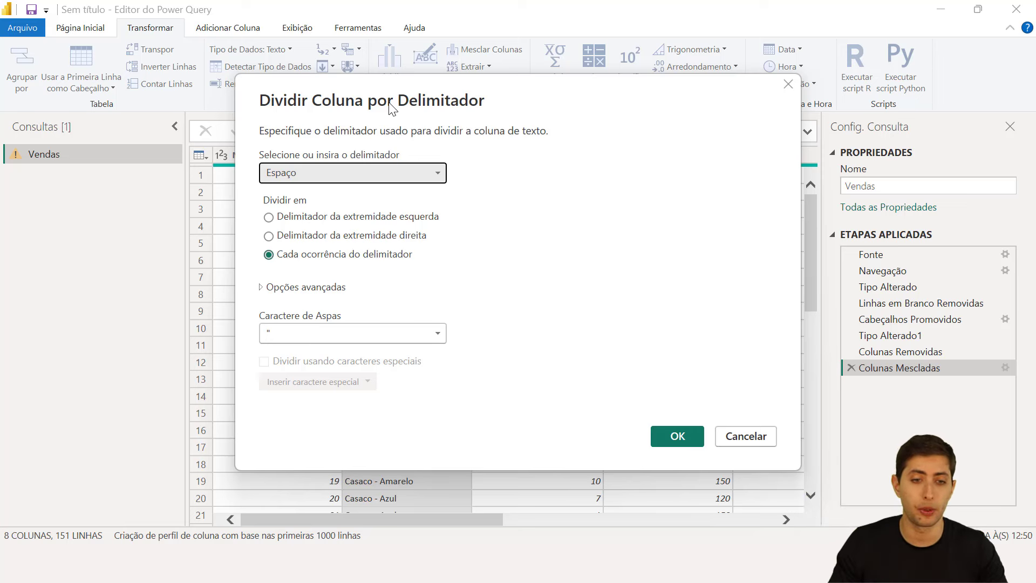
{"action": "left_click", "coordinate": [308, 170]}
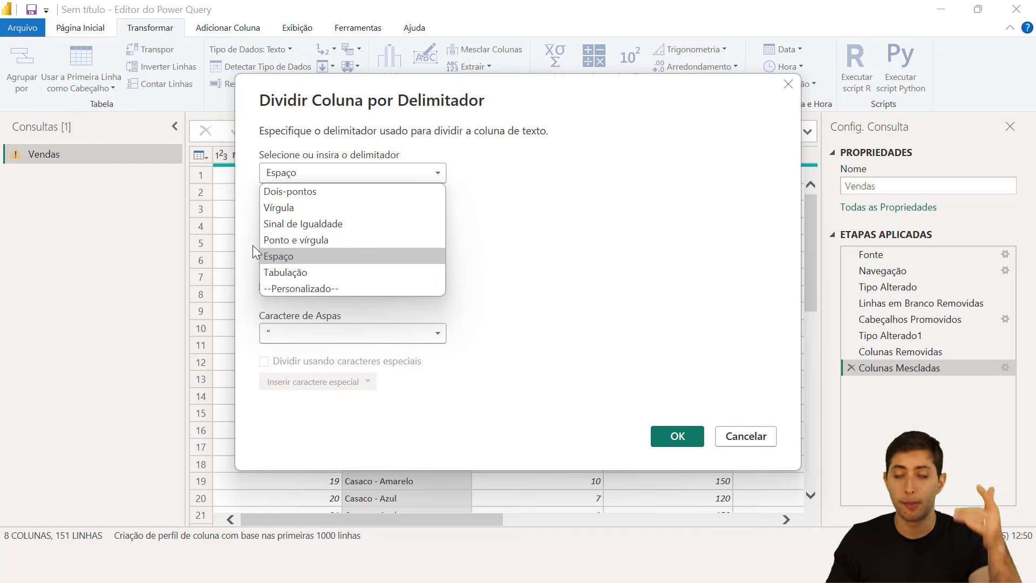
{"action": "left_click", "coordinate": [288, 285]}
{"action": "left_click", "coordinate": [289, 200]}
{"action": "type", "text": "-"}
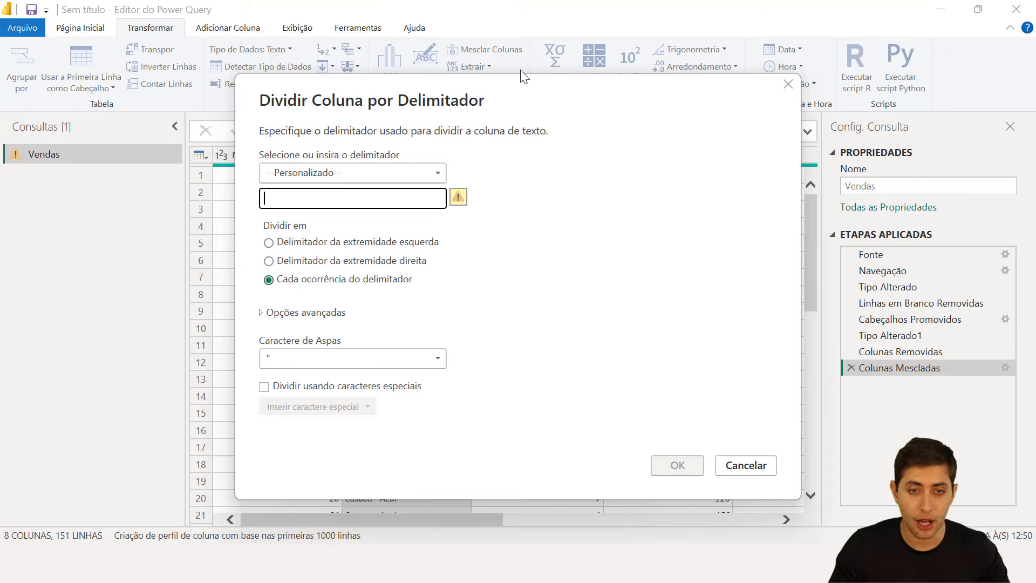
{"action": "left_click_drag", "start_coordinate": [523, 86], "coordinate": [551, 259]}
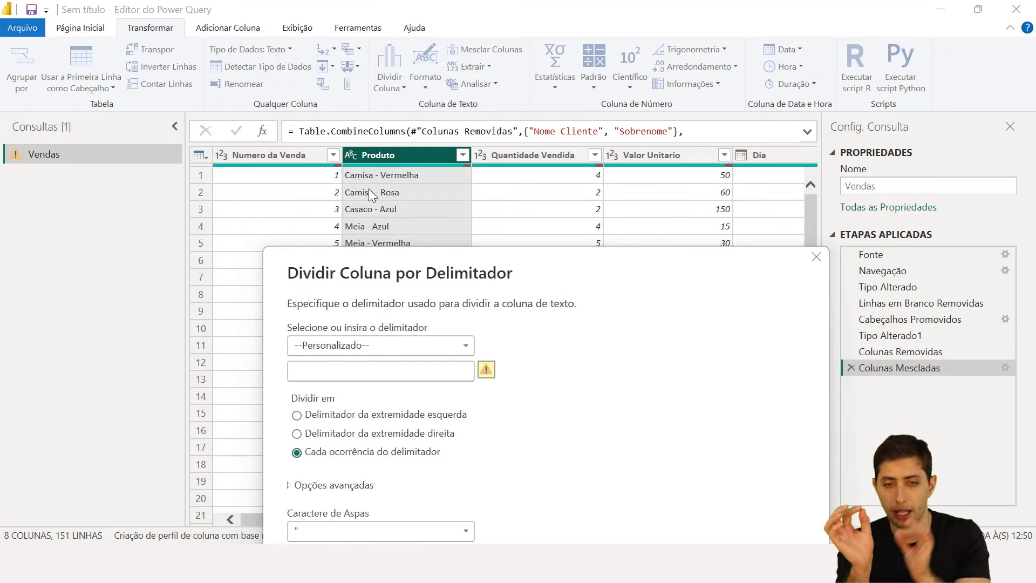
{"action": "left_click_drag", "start_coordinate": [386, 257], "coordinate": [359, 135]}
{"action": "type", "text": "-"}
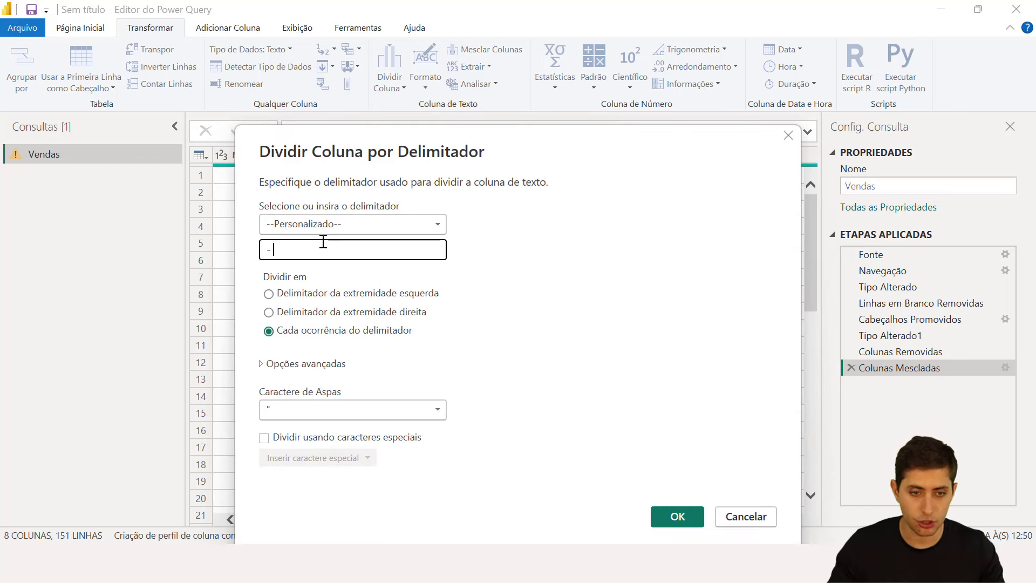
{"action": "left_click", "coordinate": [662, 515]}
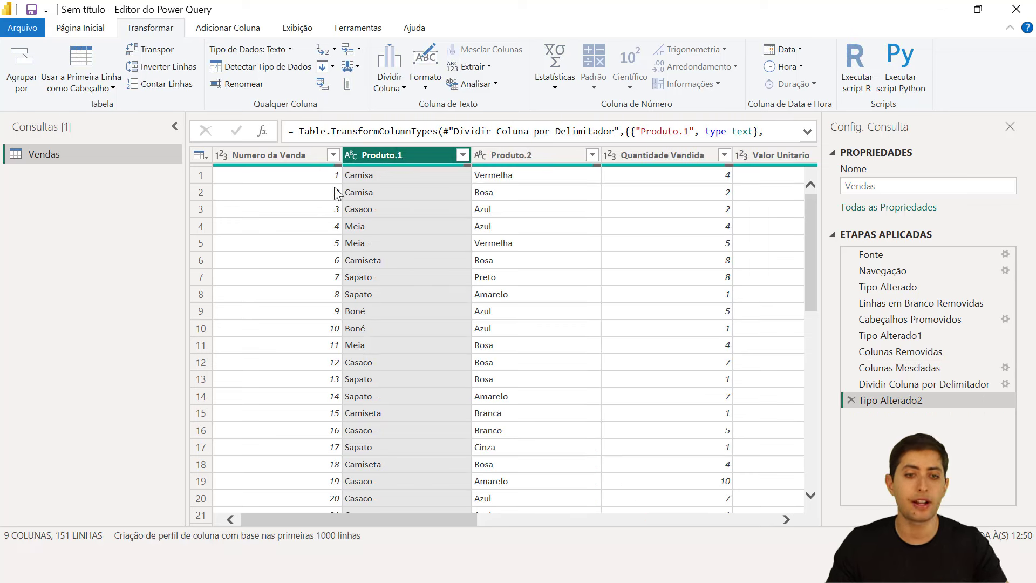
Rename the Produto.1 column to Nome Produto and the Produto.2 column to Cor Produto.
{"action": "double_click", "coordinate": [384, 155]}
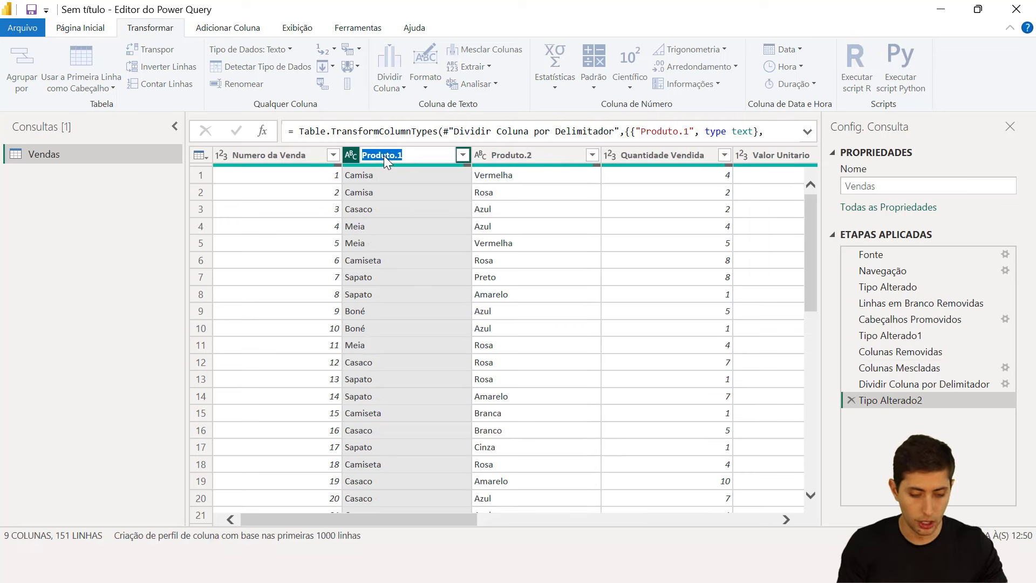
{"action": "type", "text": "Nome Produto"}
{"action": "key", "text": "Return"}
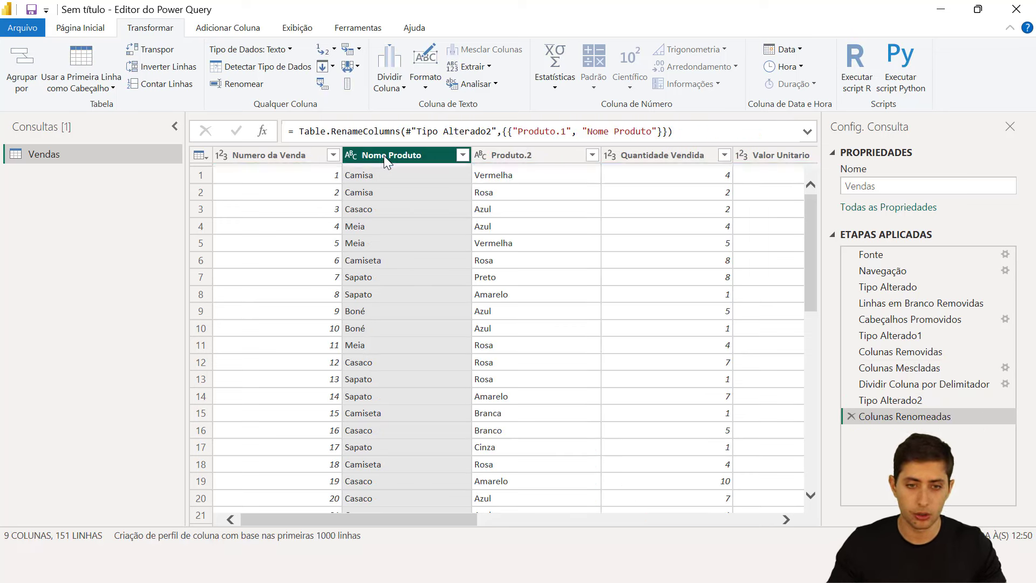
{"action": "double_click", "coordinate": [516, 155]}
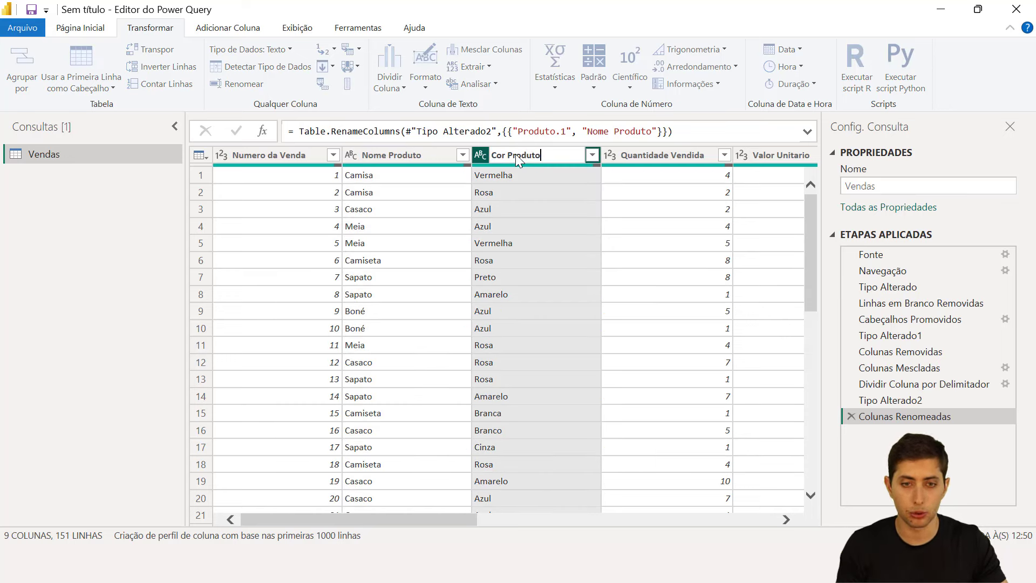
{"action": "type", "text": "Cor Produto"}
{"action": "key", "text": "Return"}
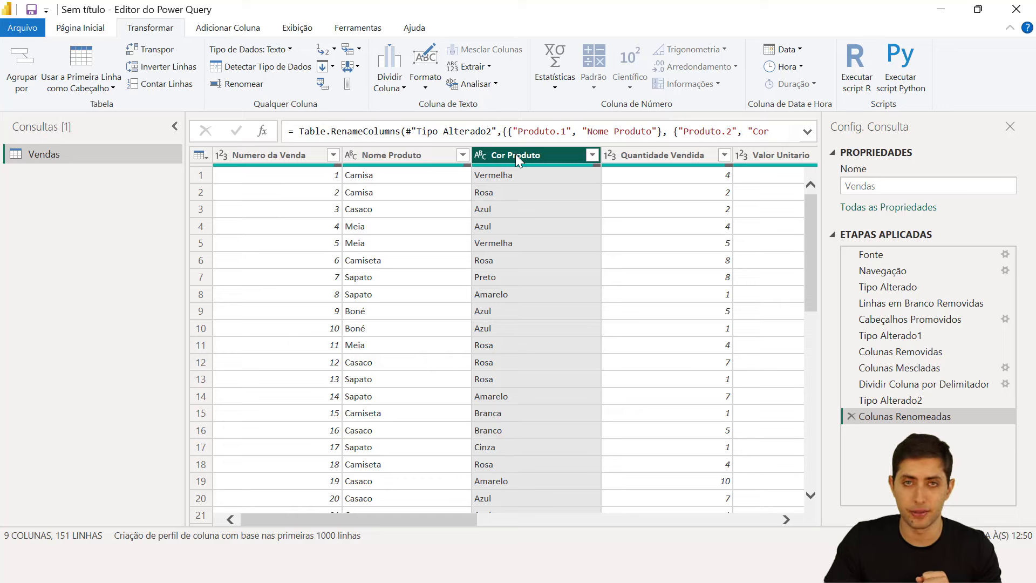
Examine the values of the Quantidade Vendida and Valor Unitario columns row by row.
{"action": "scroll", "coordinate": [548, 186], "scroll_direction": "right", "scroll_amount": 5}
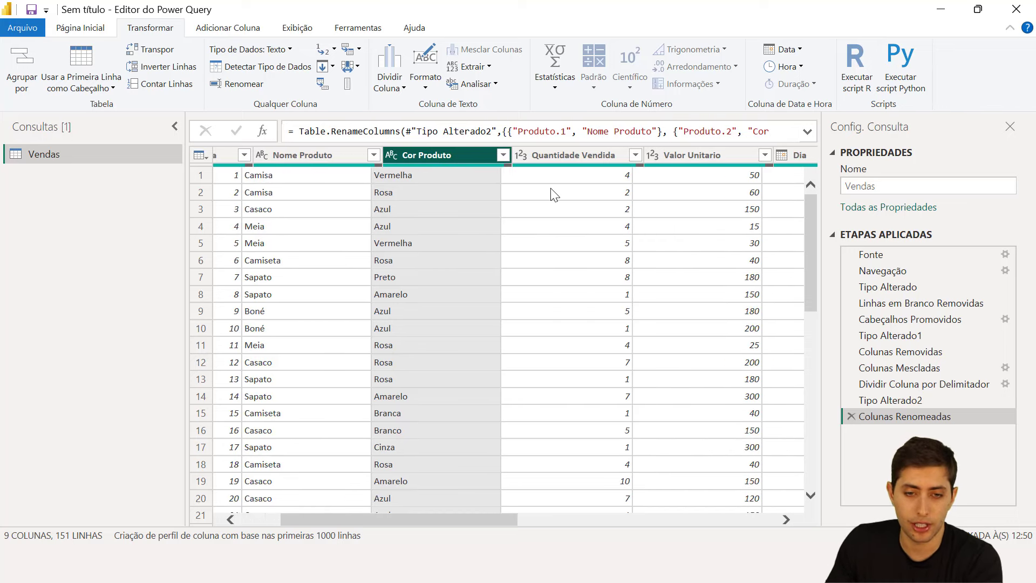
{"action": "left_click", "coordinate": [494, 155]}
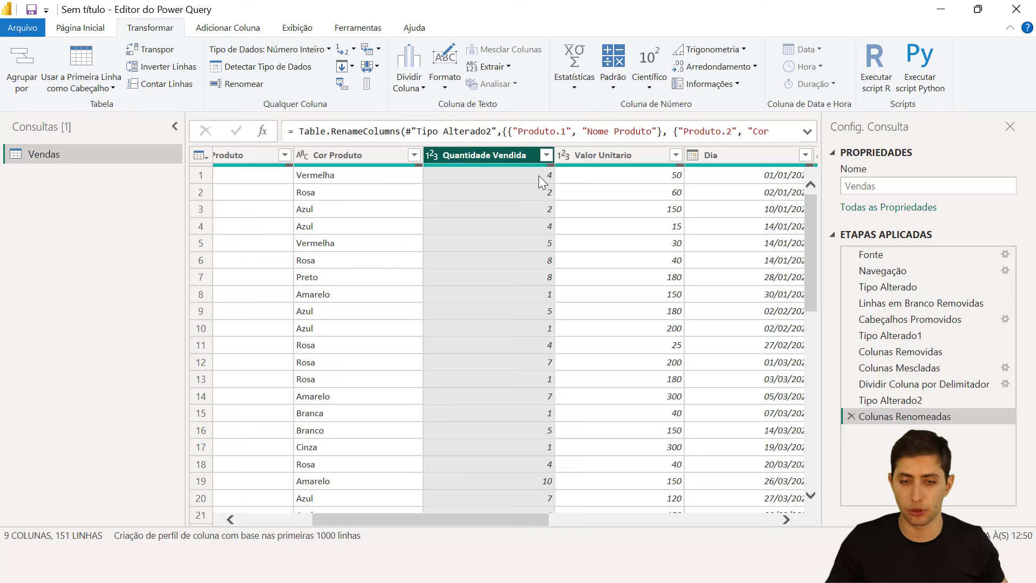
{"action": "left_click", "coordinate": [617, 155]}
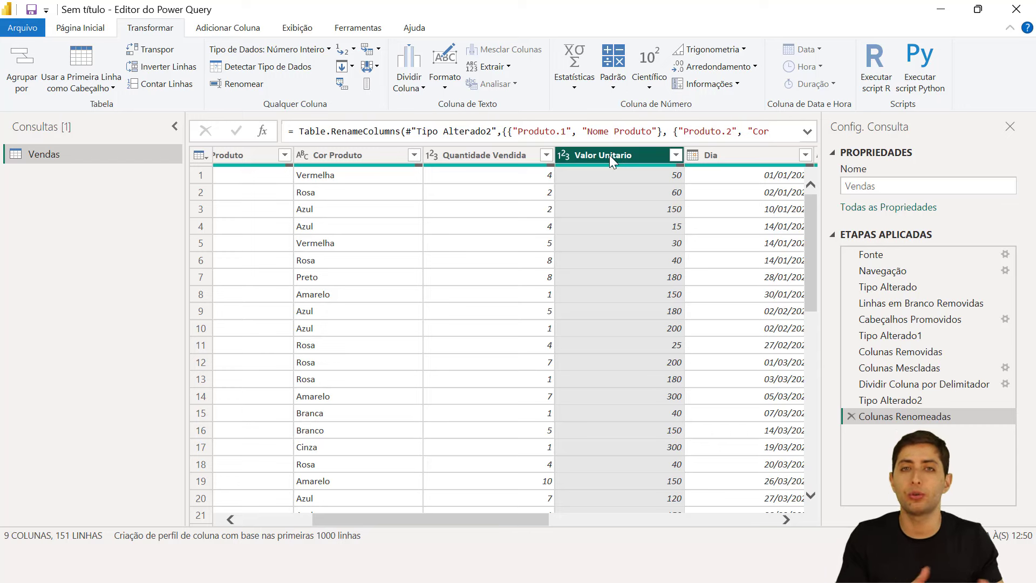
{"action": "left_click", "coordinate": [625, 178]}
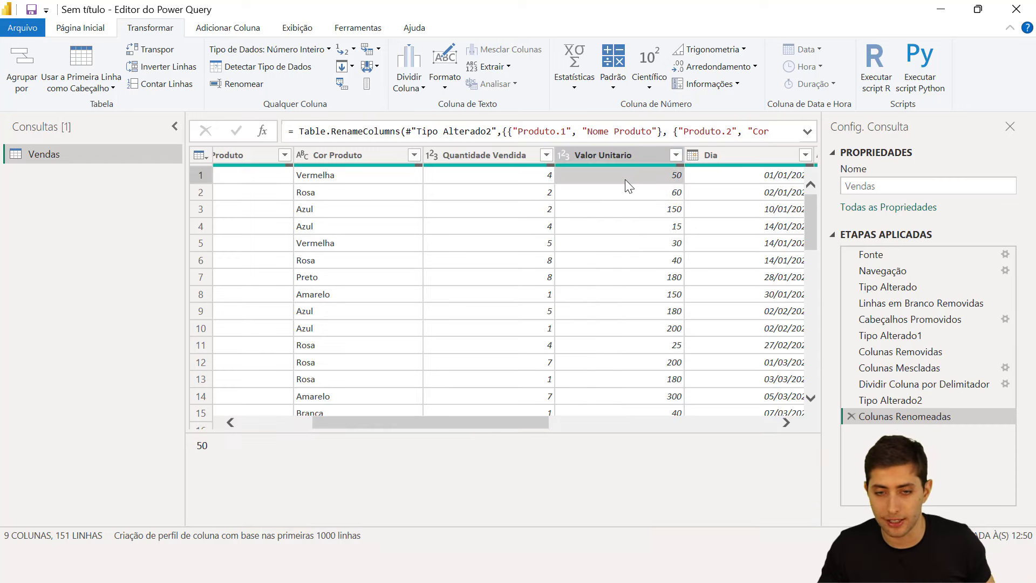
{"action": "left_click", "coordinate": [550, 177]}
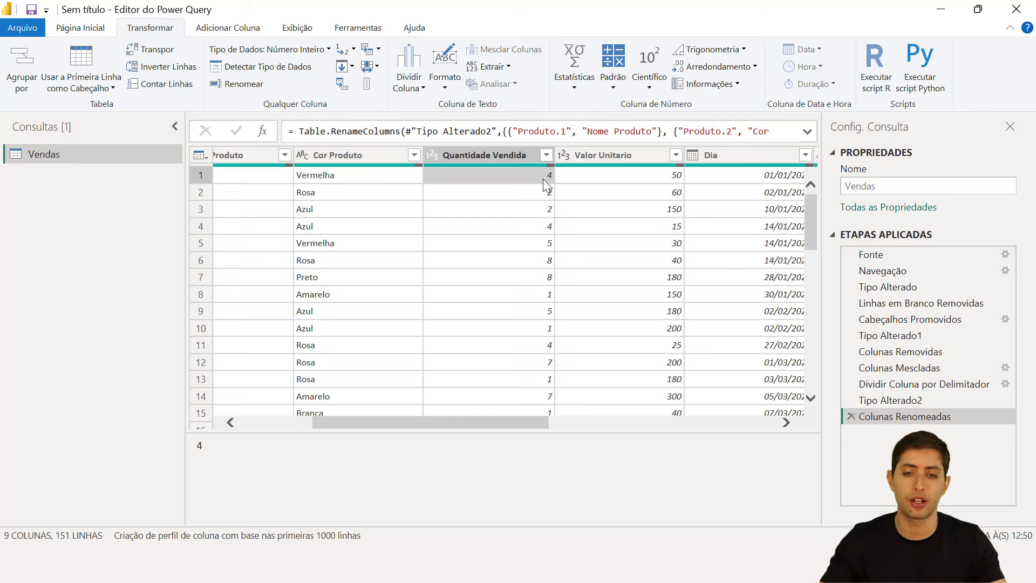
{"action": "left_click", "coordinate": [545, 192]}
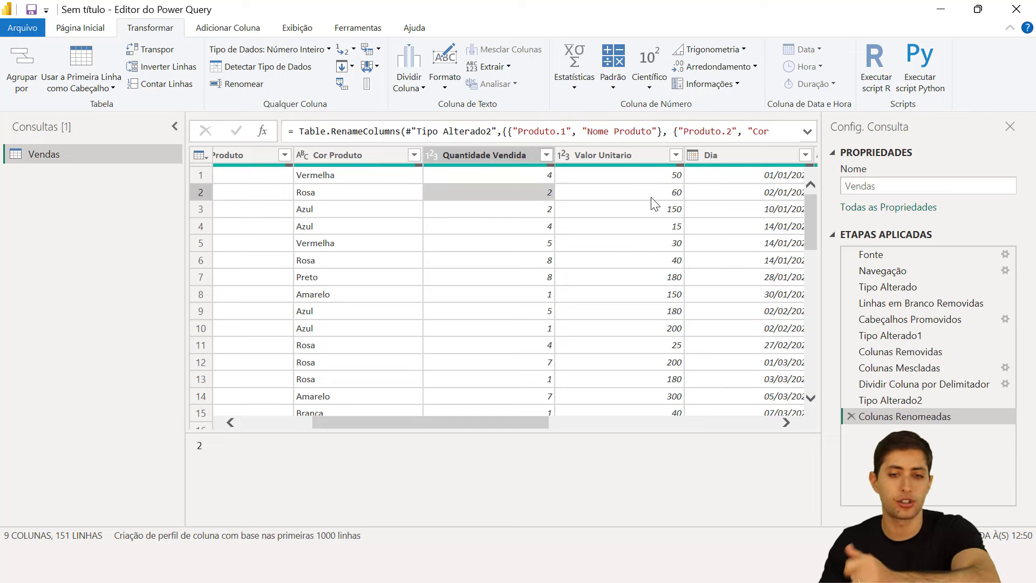
{"action": "left_click", "coordinate": [665, 197]}
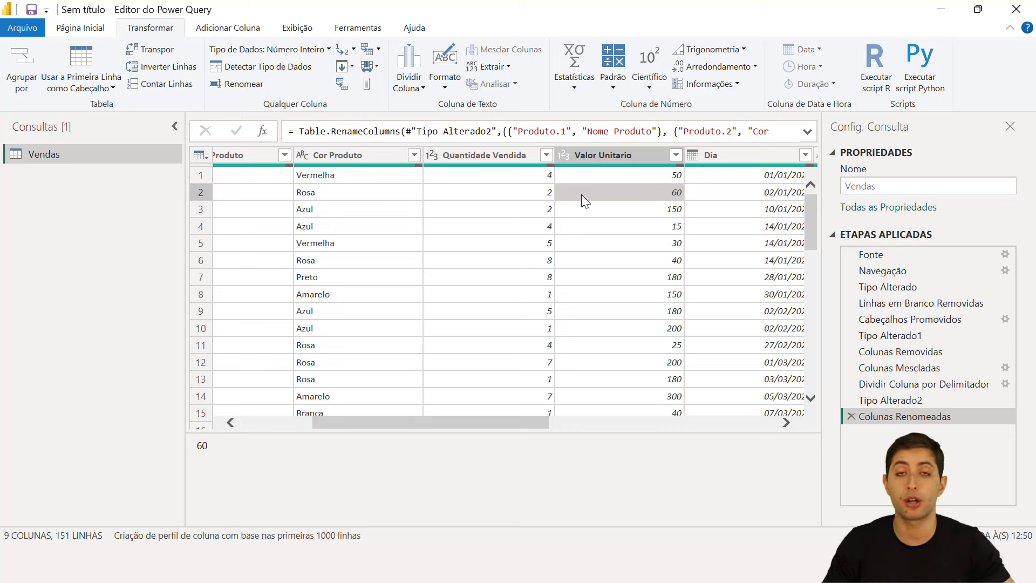
{"action": "left_click", "coordinate": [508, 160]}
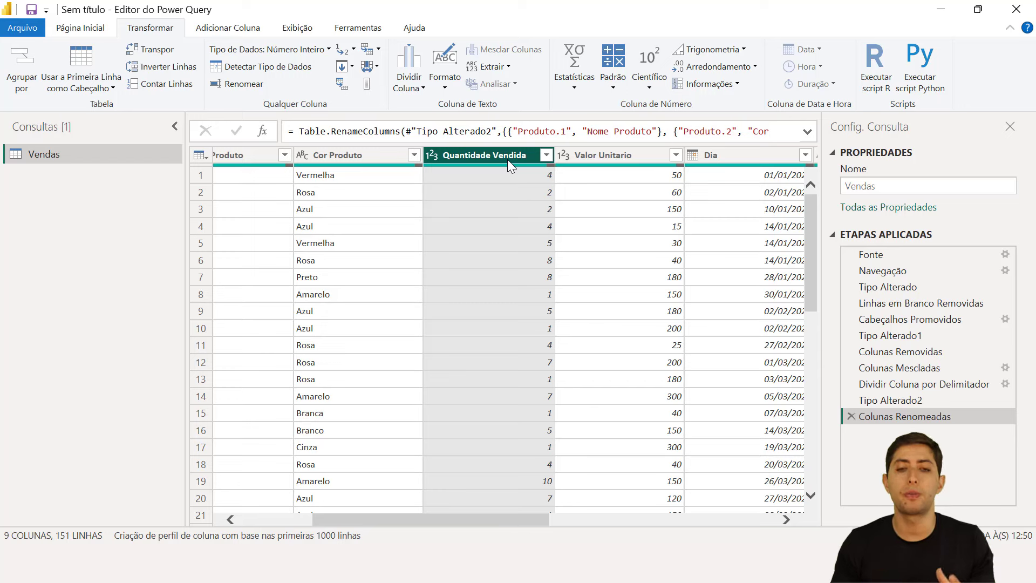
{"action": "left_click", "coordinate": [609, 157]}
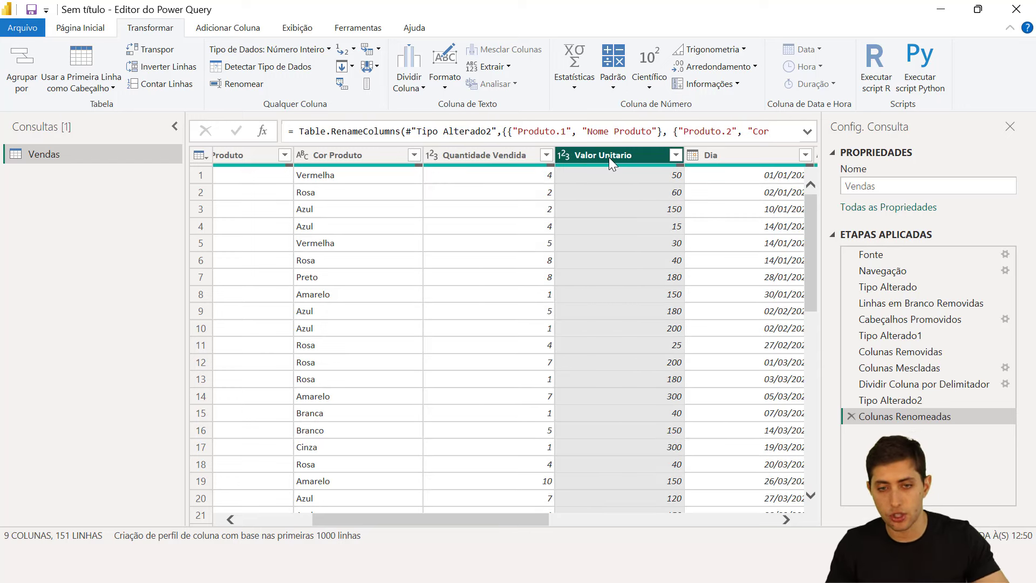
{"action": "mouse_move", "coordinate": [603, 165]}
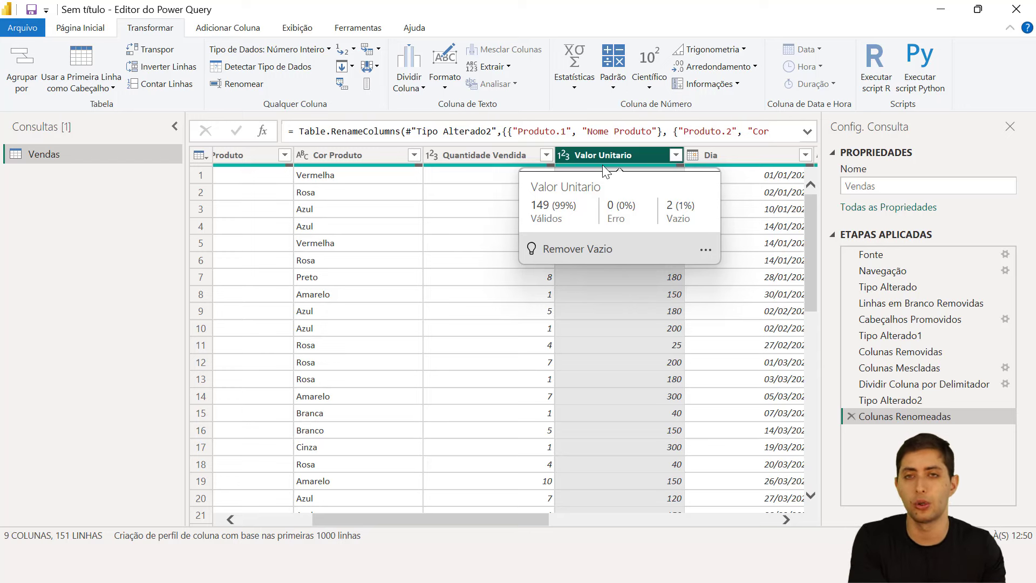
Add a new column that multiplies Quantidade Vendida by Valor Unitario.
{"action": "left_click", "coordinate": [496, 159]}
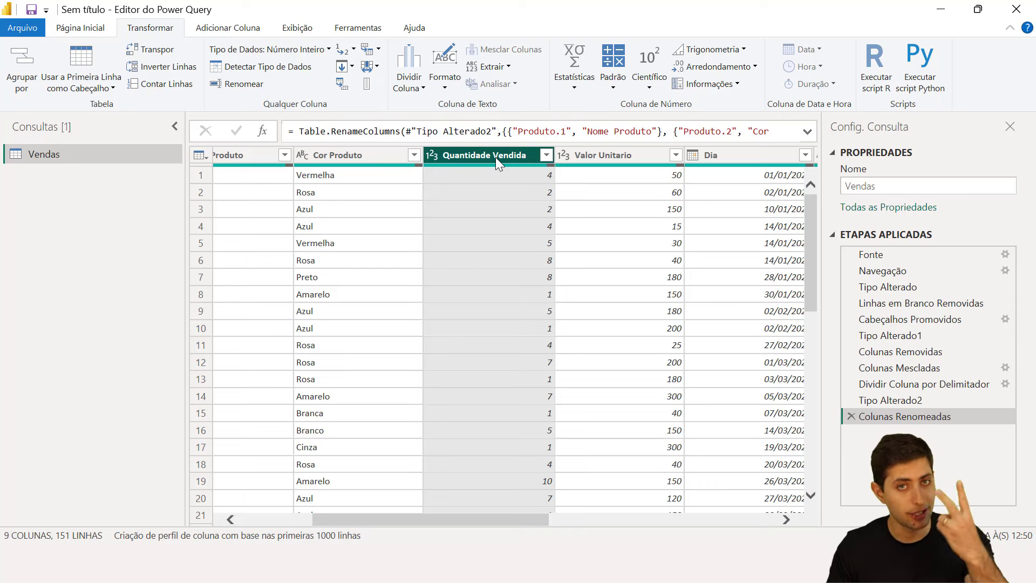
{"action": "left_click", "coordinate": [603, 160], "text": "ctrl"}
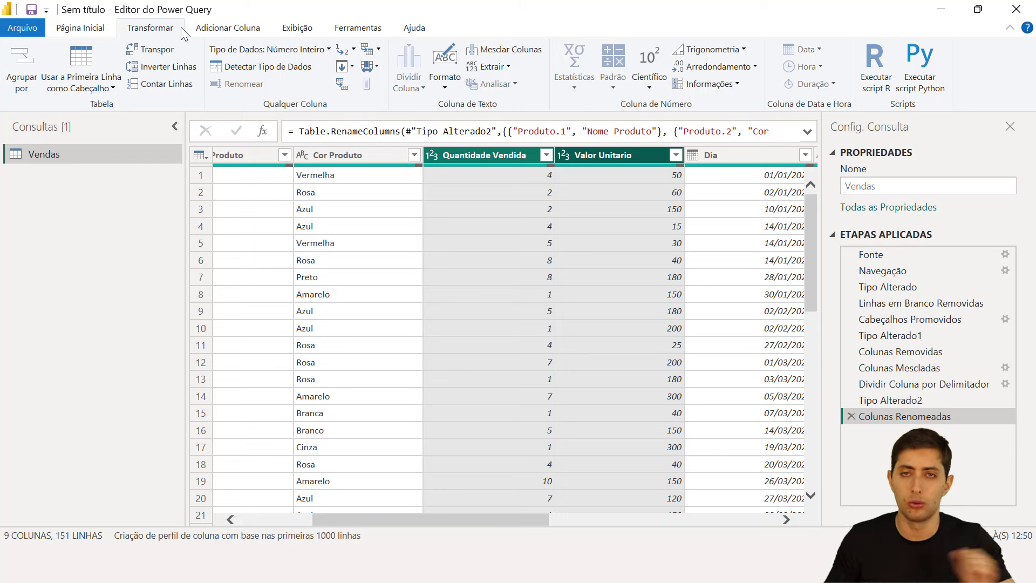
{"action": "left_click", "coordinate": [225, 31]}
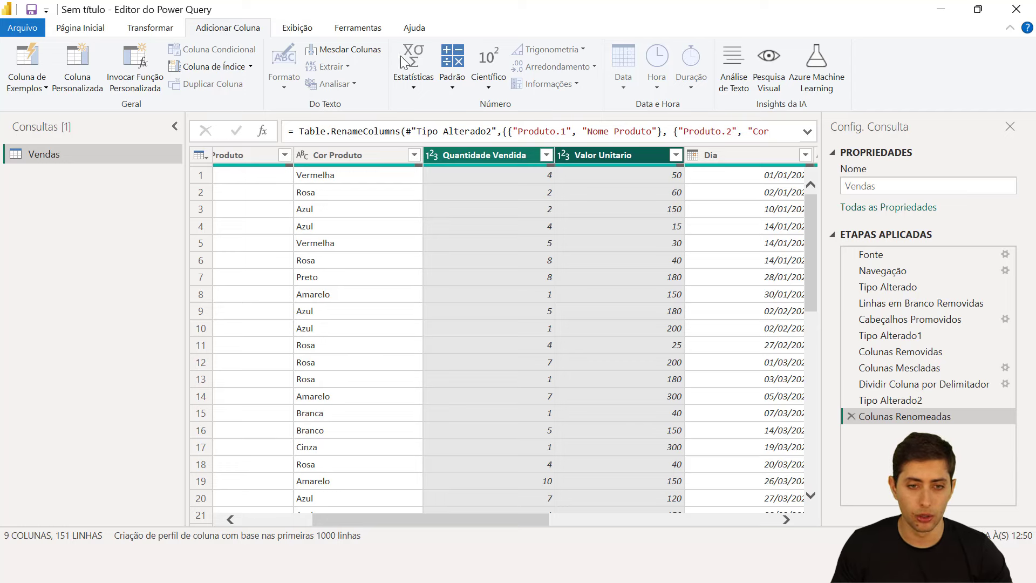
{"action": "left_click", "coordinate": [453, 68]}
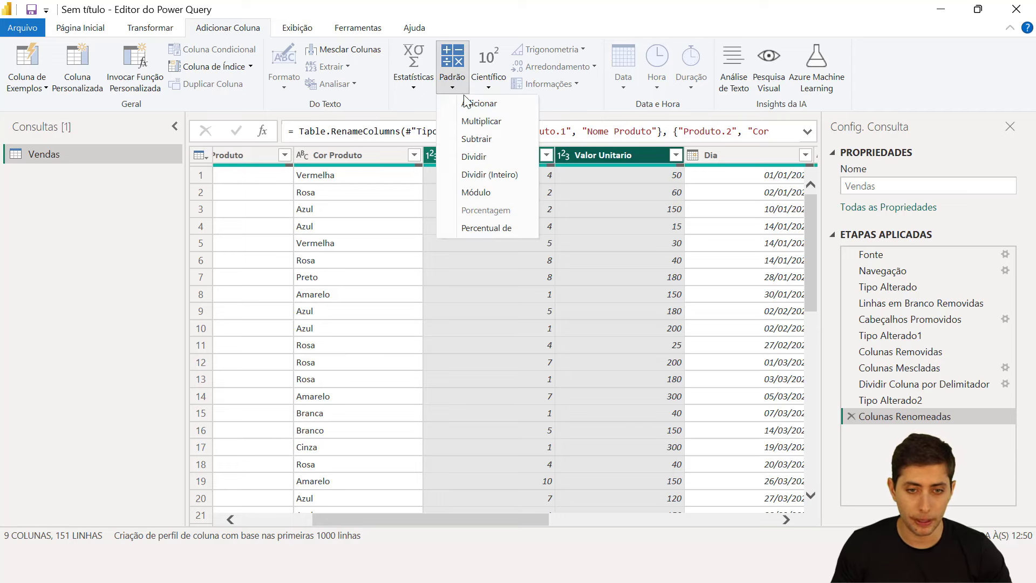
{"action": "left_click", "coordinate": [479, 123]}
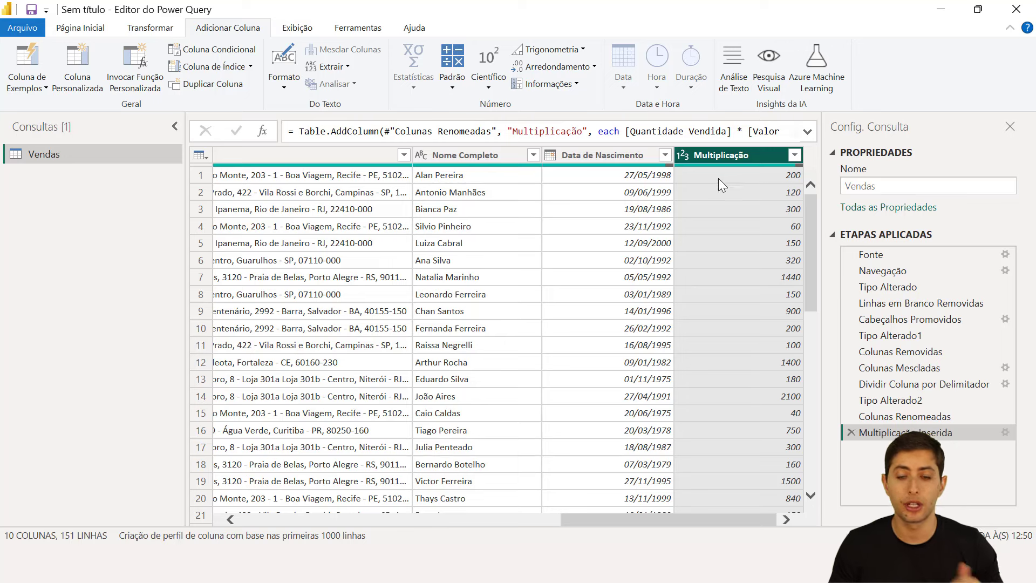
Check the values of the new Multiplicação column and rename it to Faturamento.
{"action": "left_click", "coordinate": [741, 176]}
{"action": "left_click", "coordinate": [744, 187]}
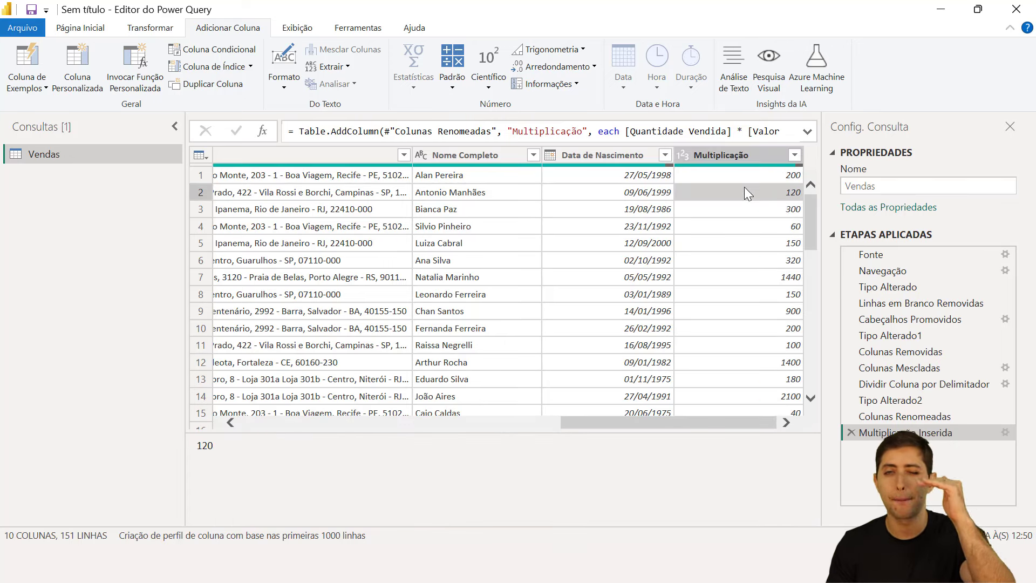
{"action": "left_click", "coordinate": [753, 156]}
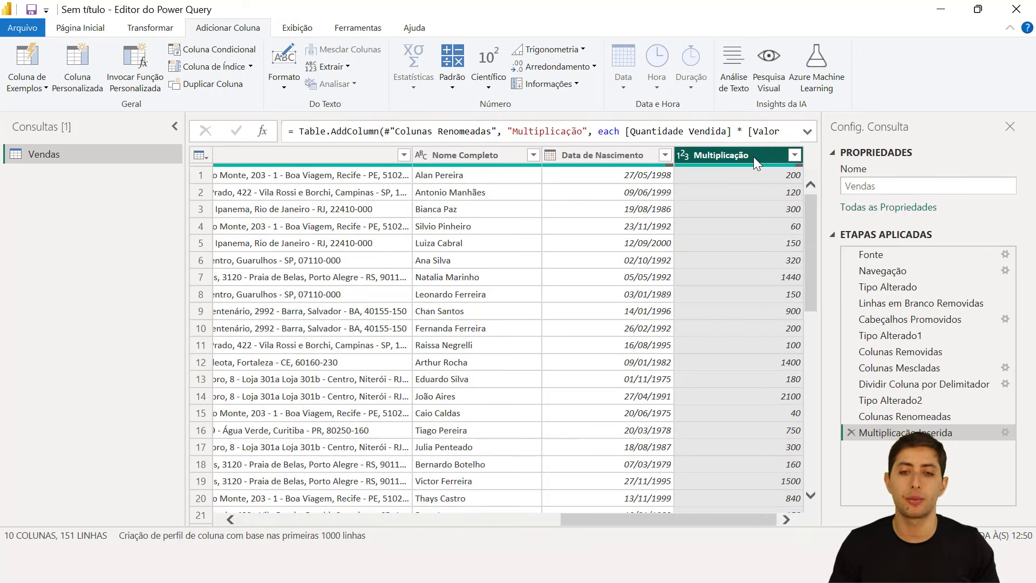
{"action": "double_click", "coordinate": [753, 157]}
{"action": "type", "text": "Faturamento"}
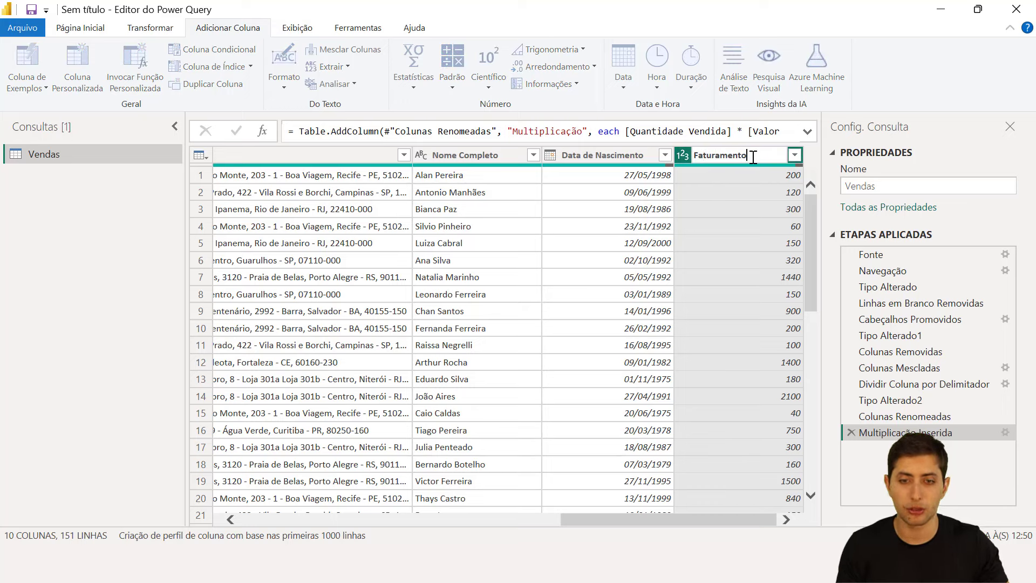
{"action": "key", "text": "Return"}
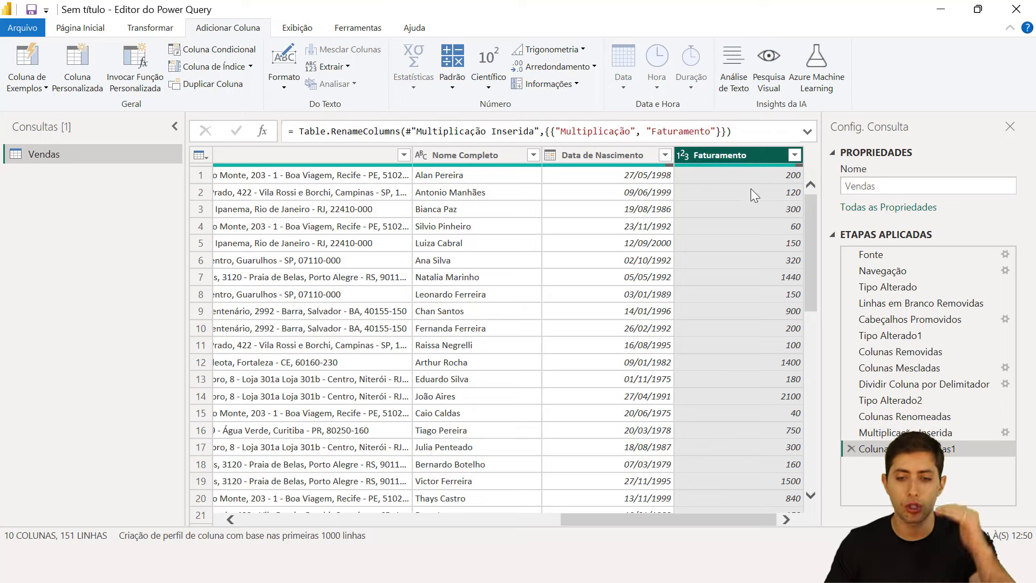
{"action": "scroll", "coordinate": [747, 202], "scroll_direction": "down", "scroll_amount": 5}
{"action": "scroll", "coordinate": [744, 213], "scroll_direction": "up", "scroll_amount": 3}
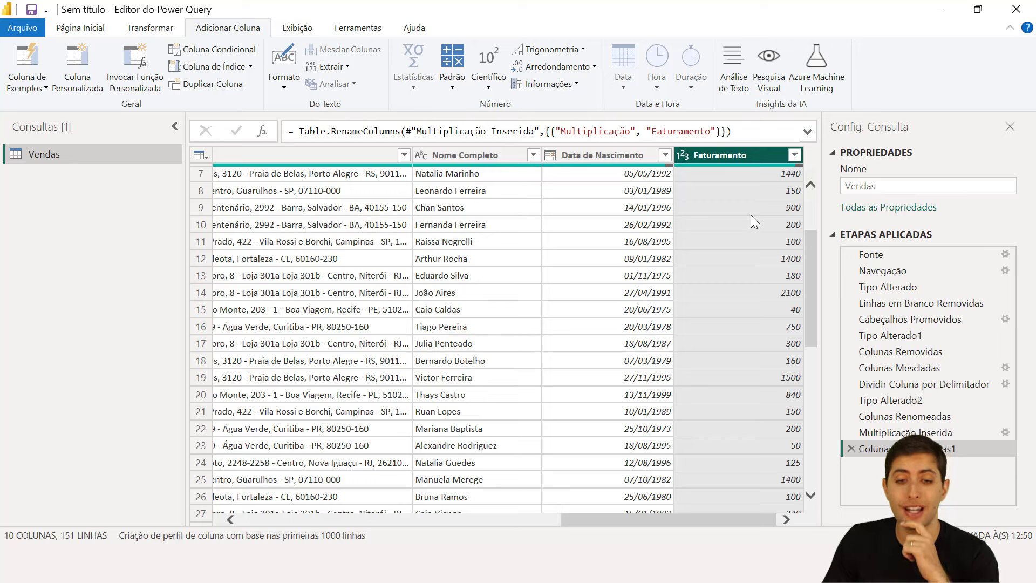
Add an age (Idade) column calculated from Data de Nascimento and inspect its values.
{"action": "left_click", "coordinate": [624, 151]}
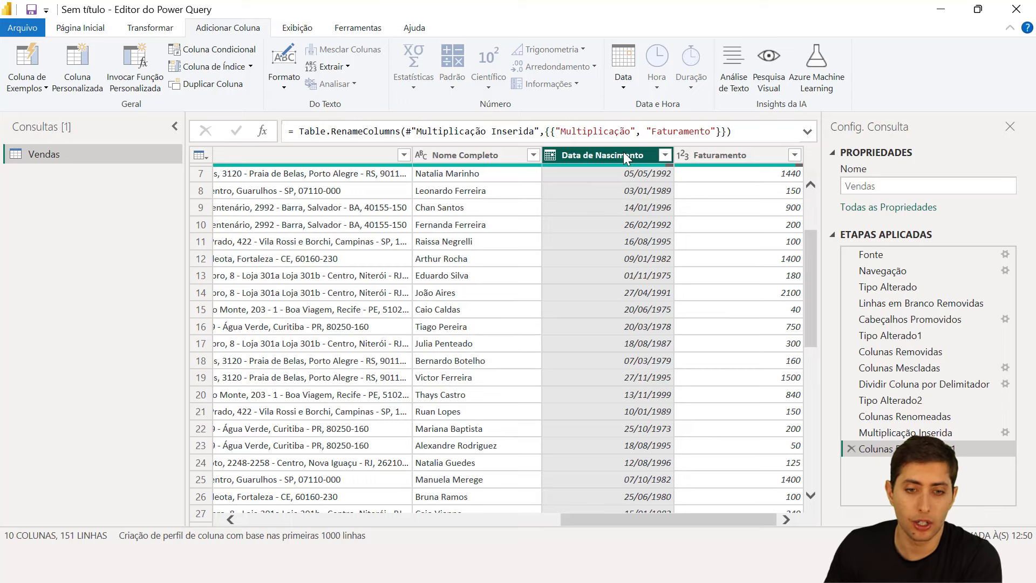
{"action": "scroll", "coordinate": [624, 208], "scroll_direction": "up", "scroll_amount": 2}
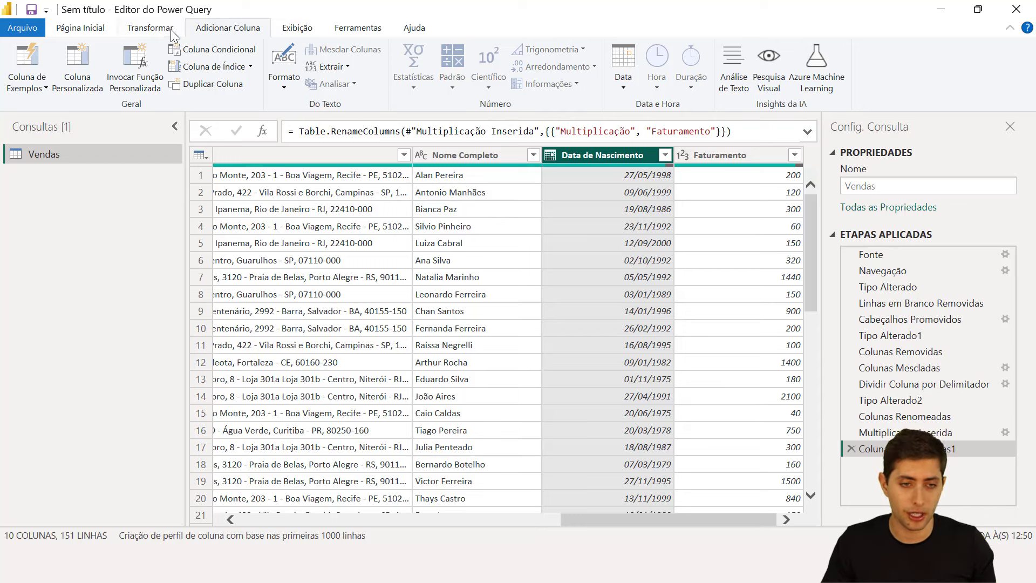
{"action": "left_click", "coordinate": [624, 80]}
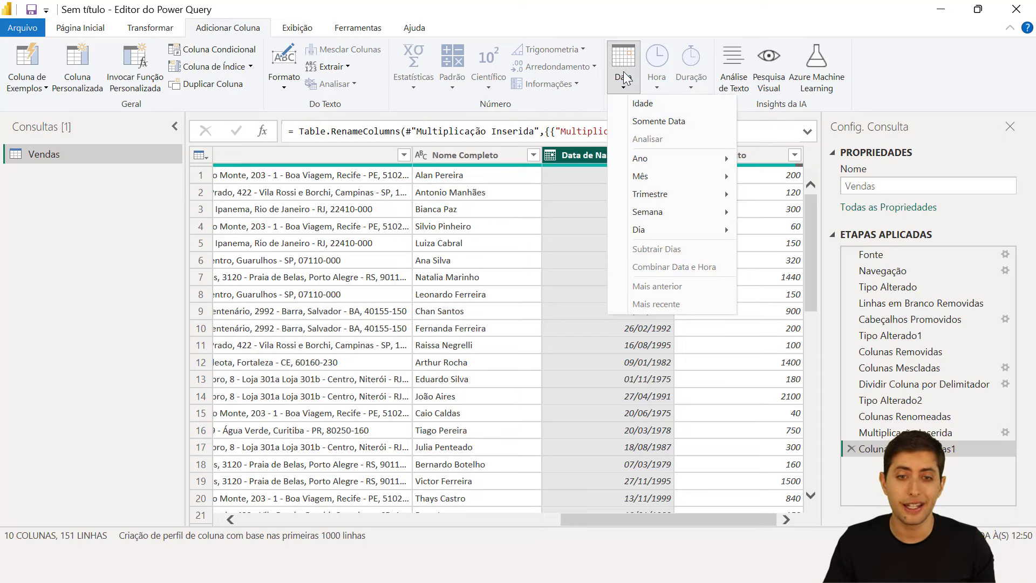
{"action": "left_click", "coordinate": [640, 107]}
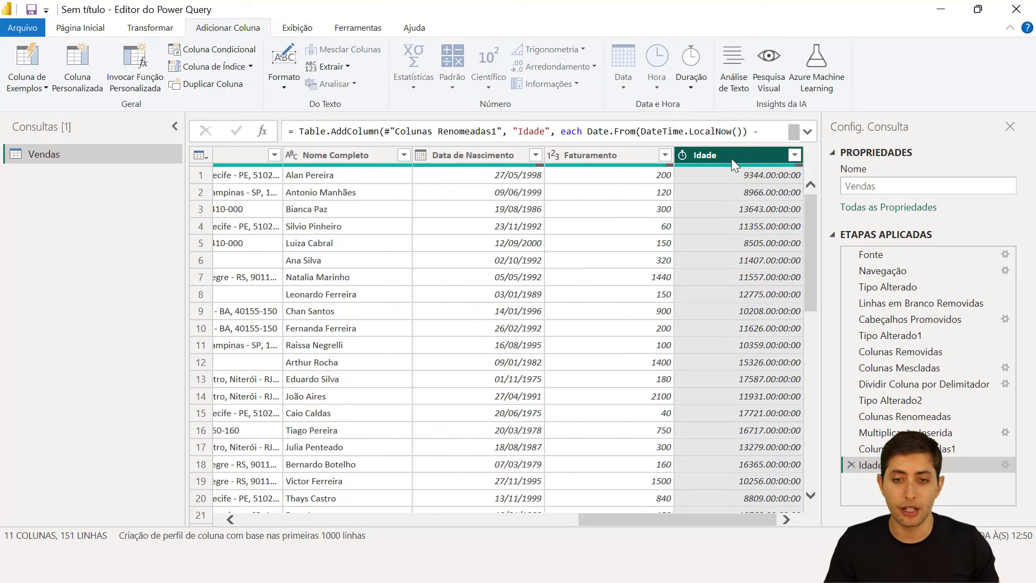
{"action": "left_click", "coordinate": [744, 175]}
{"action": "left_click", "coordinate": [752, 211]}
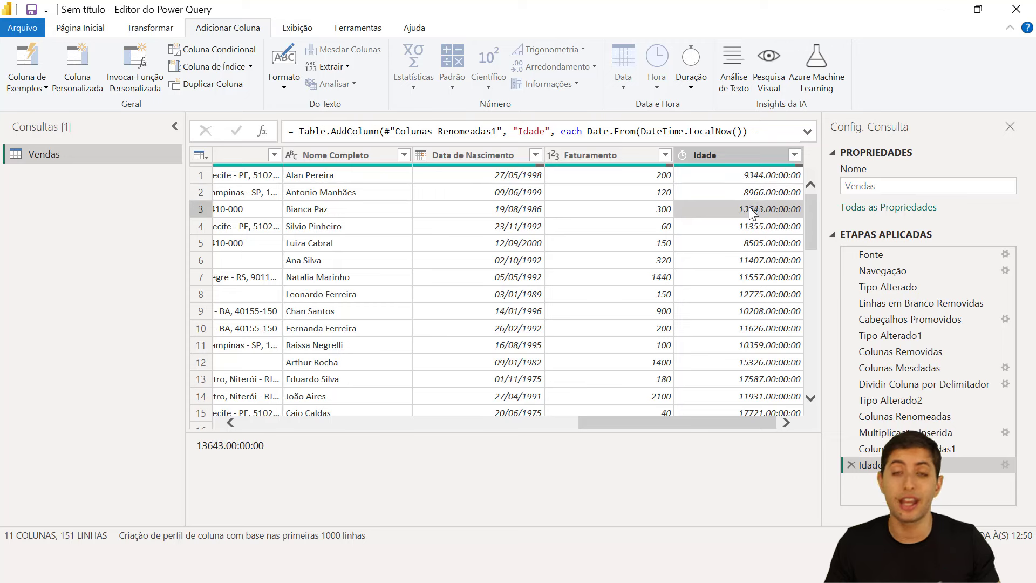
Transform the Idade column's durations into total years (Total de Anos), temporarily un-maximizing the editor window to reach the option.
{"action": "left_click", "coordinate": [731, 154]}
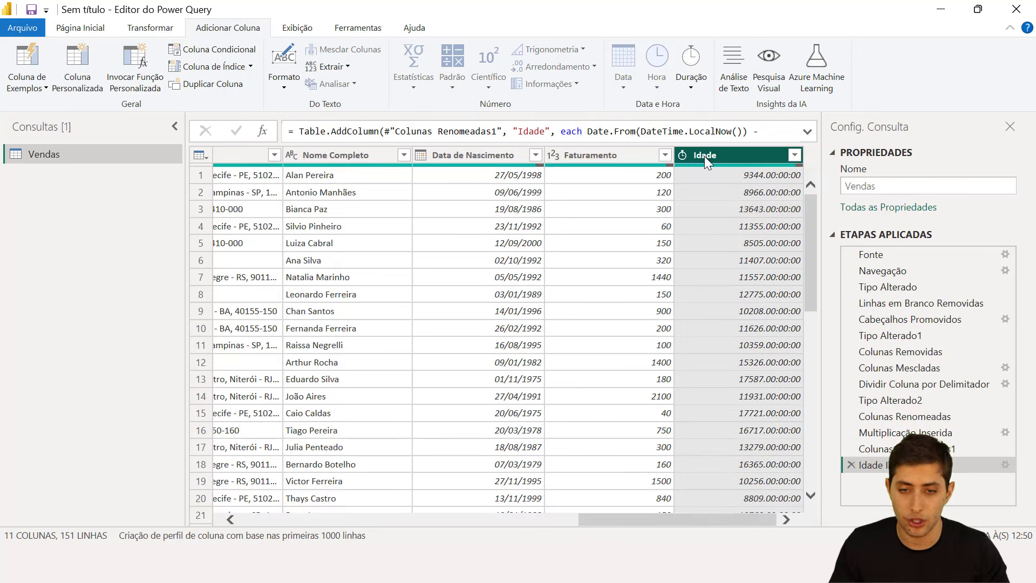
{"action": "right_click", "coordinate": [705, 154]}
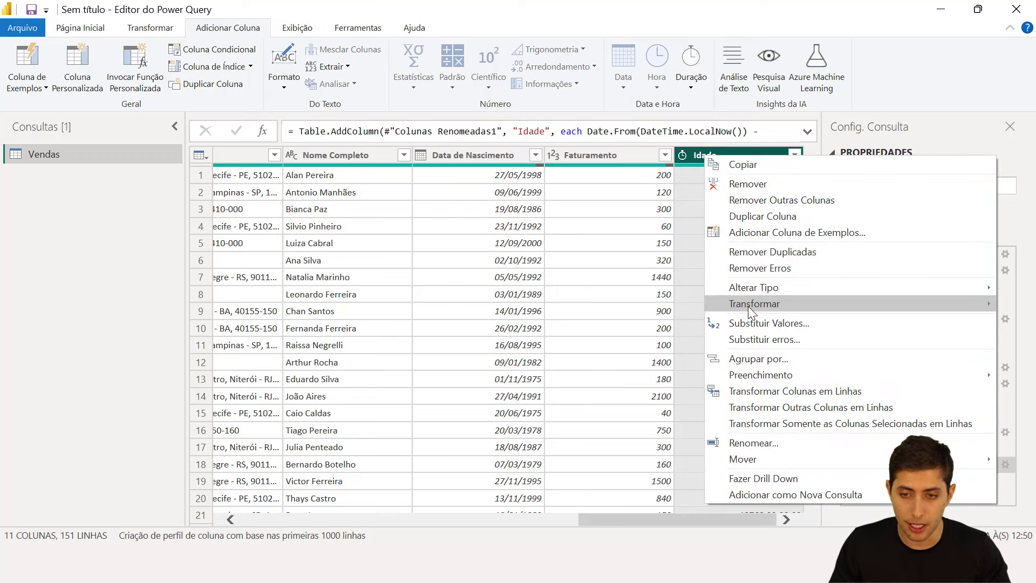
{"action": "left_click", "coordinate": [722, 31]}
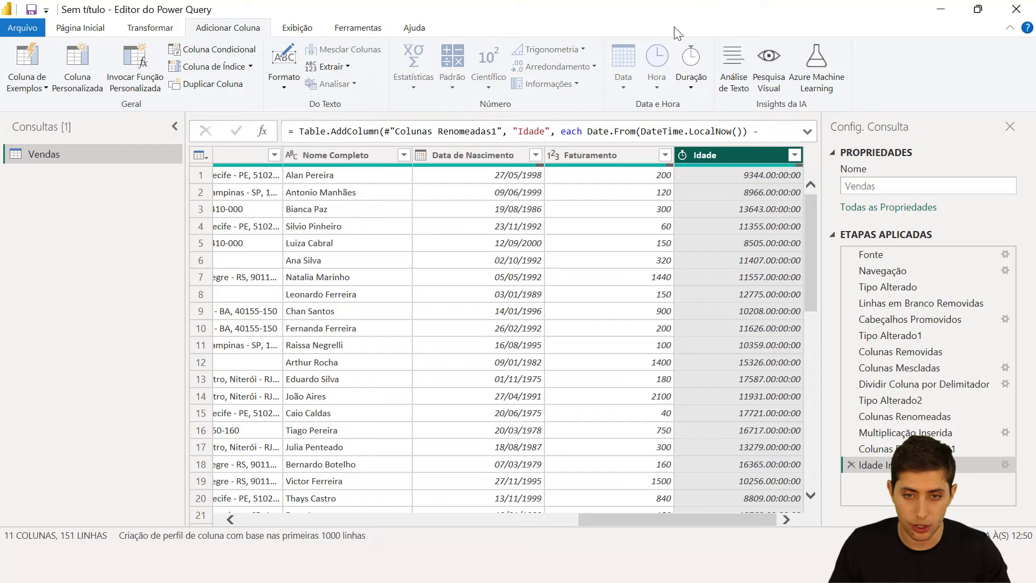
{"action": "left_click_drag", "start_coordinate": [553, 14], "coordinate": [347, 46]}
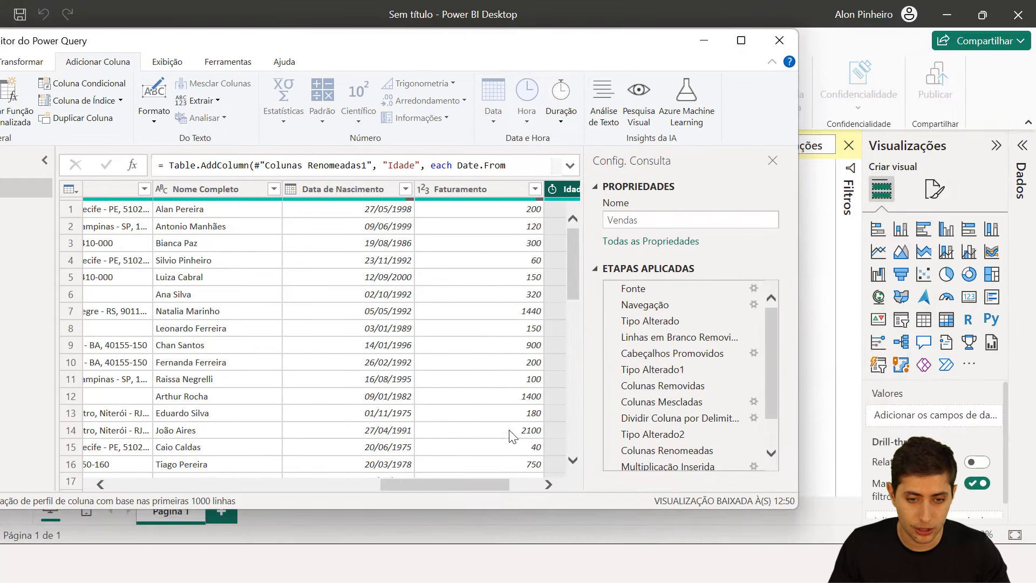
{"action": "left_click_drag", "start_coordinate": [487, 482], "coordinate": [517, 482]}
{"action": "right_click", "coordinate": [481, 190]}
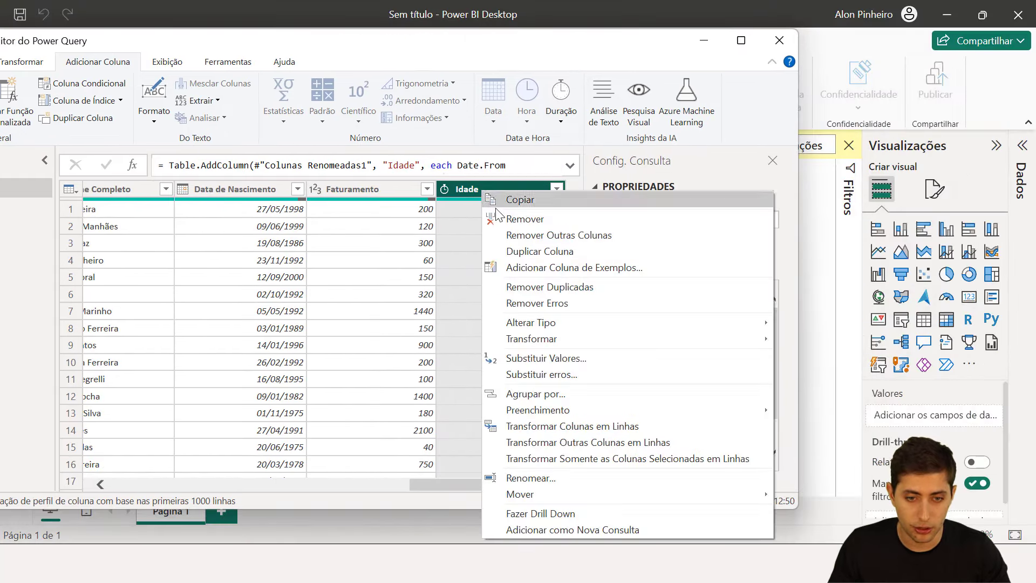
{"action": "mouse_move", "coordinate": [520, 341]}
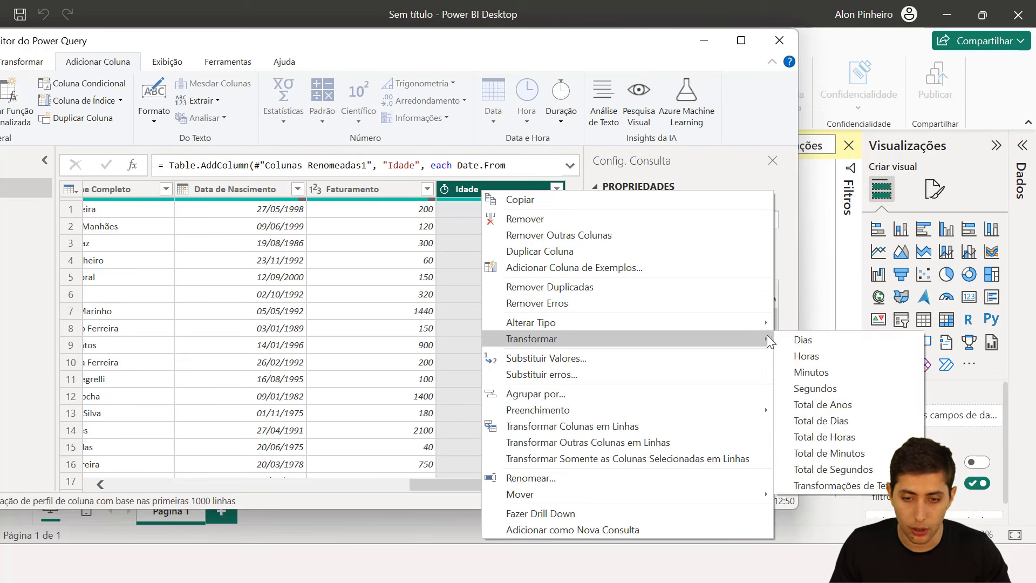
{"action": "left_click", "coordinate": [835, 405]}
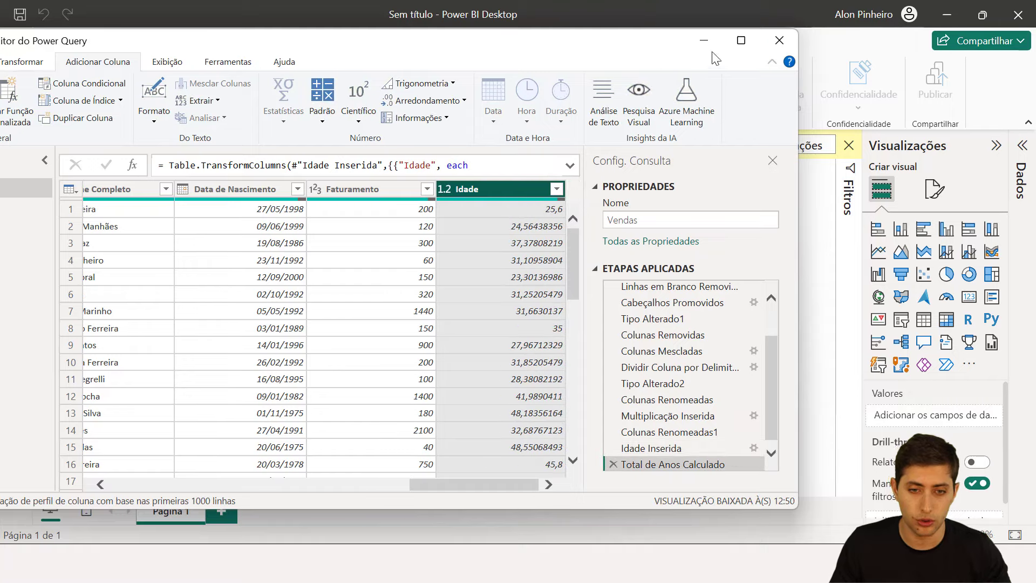
{"action": "left_click", "coordinate": [742, 41]}
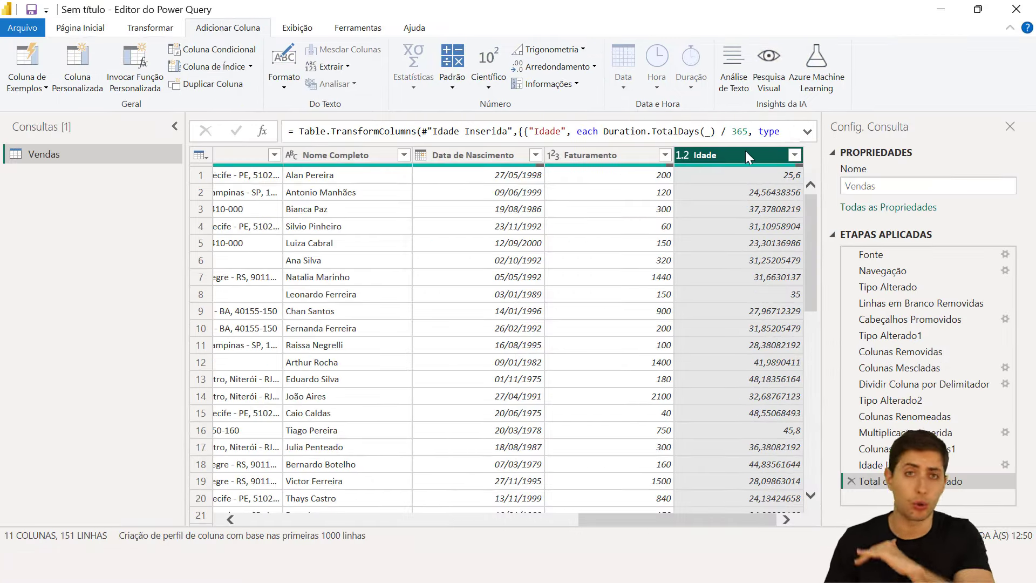
Round the Idade column down to whole years and check the resulting values down the table.
{"action": "left_click", "coordinate": [165, 33]}
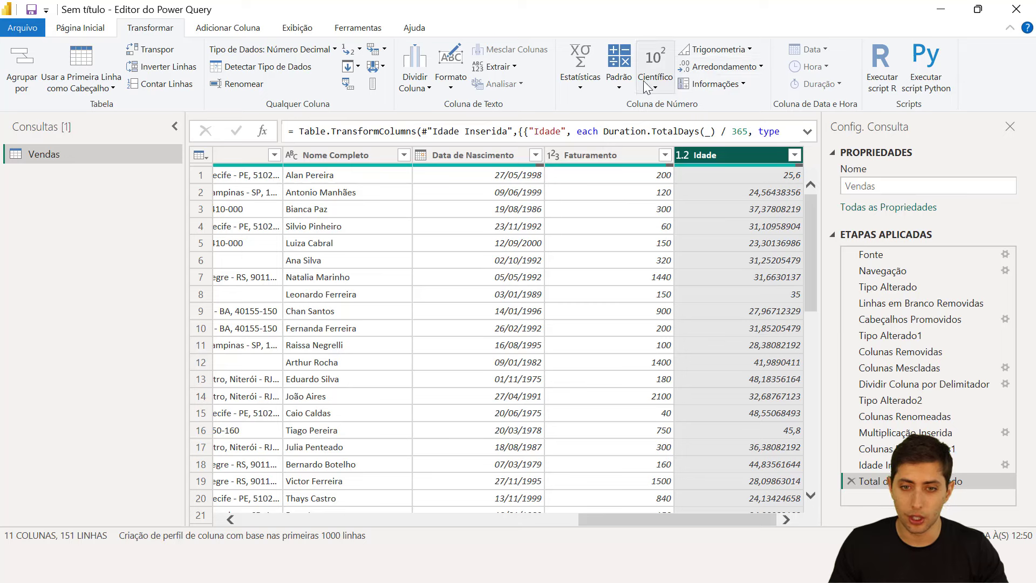
{"action": "left_click", "coordinate": [726, 66]}
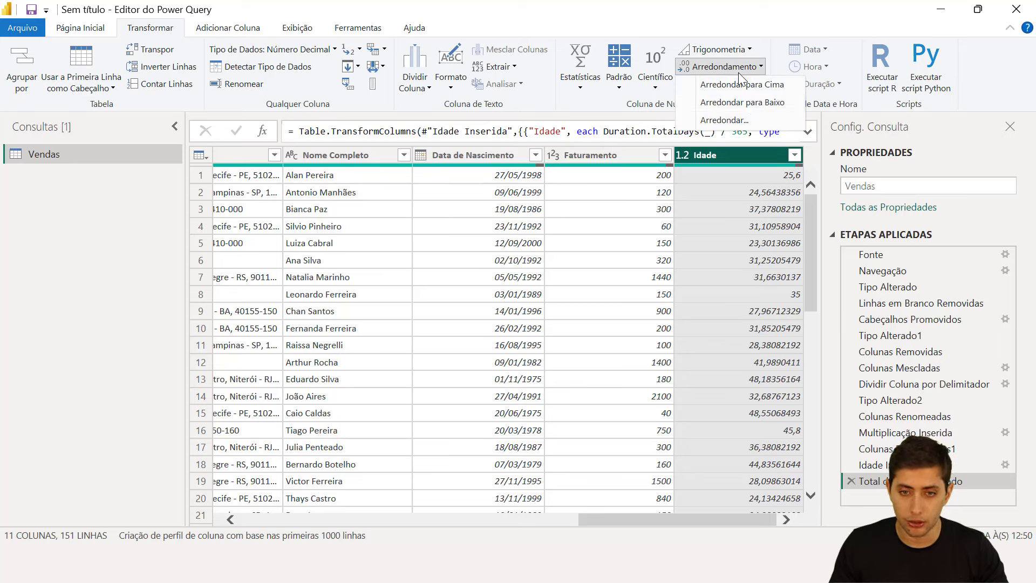
{"action": "left_click", "coordinate": [737, 103]}
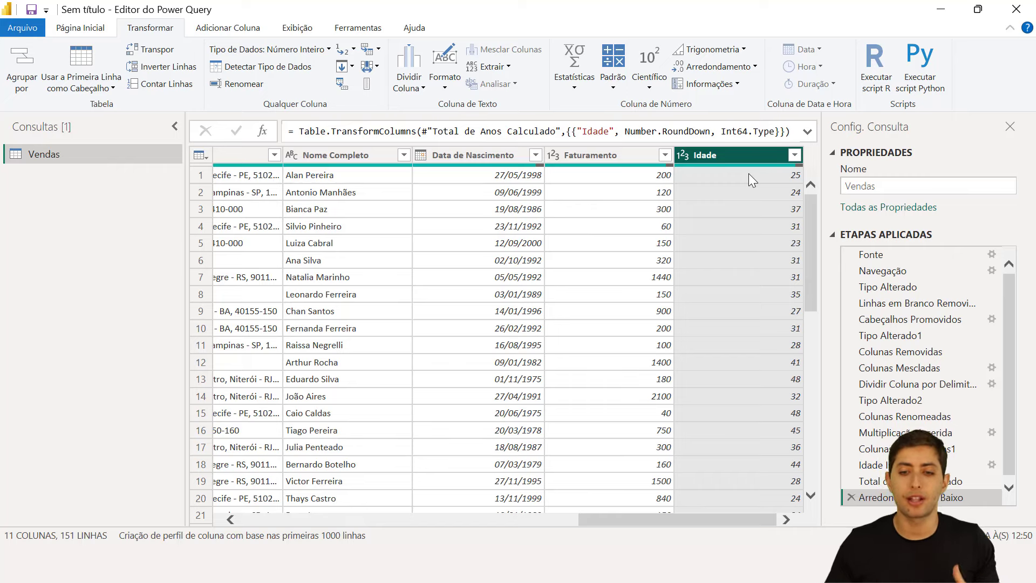
{"action": "scroll", "coordinate": [753, 327], "scroll_direction": "down", "scroll_amount": 7}
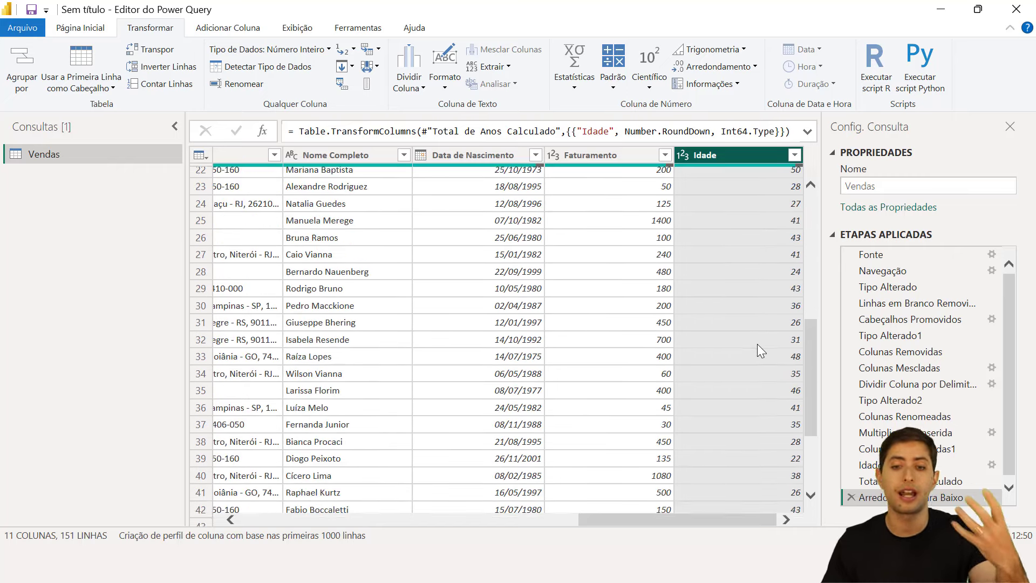
{"action": "scroll", "coordinate": [757, 345], "scroll_direction": "down", "scroll_amount": 3}
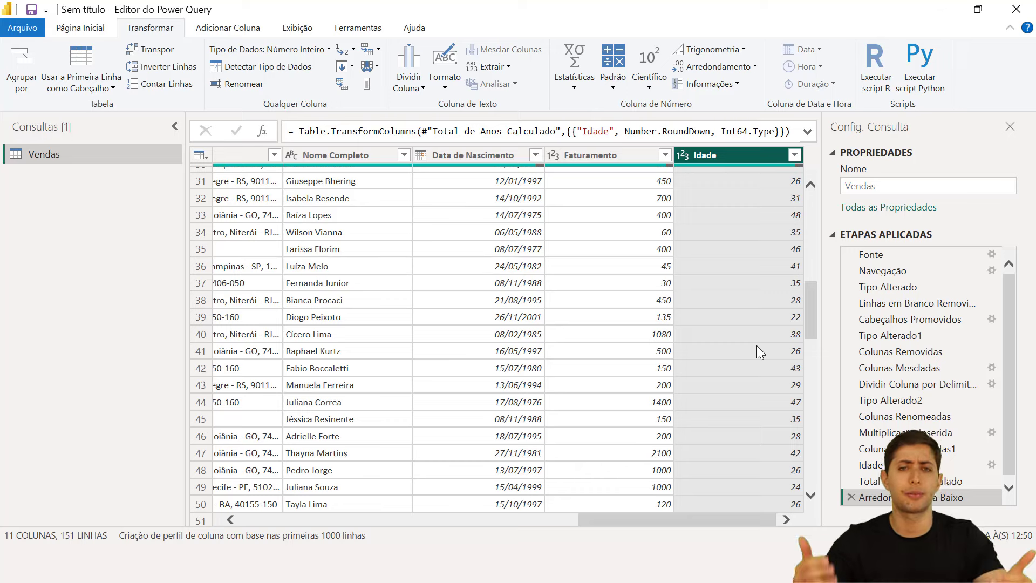
{"action": "scroll", "coordinate": [737, 358], "scroll_direction": "up", "scroll_amount": 10}
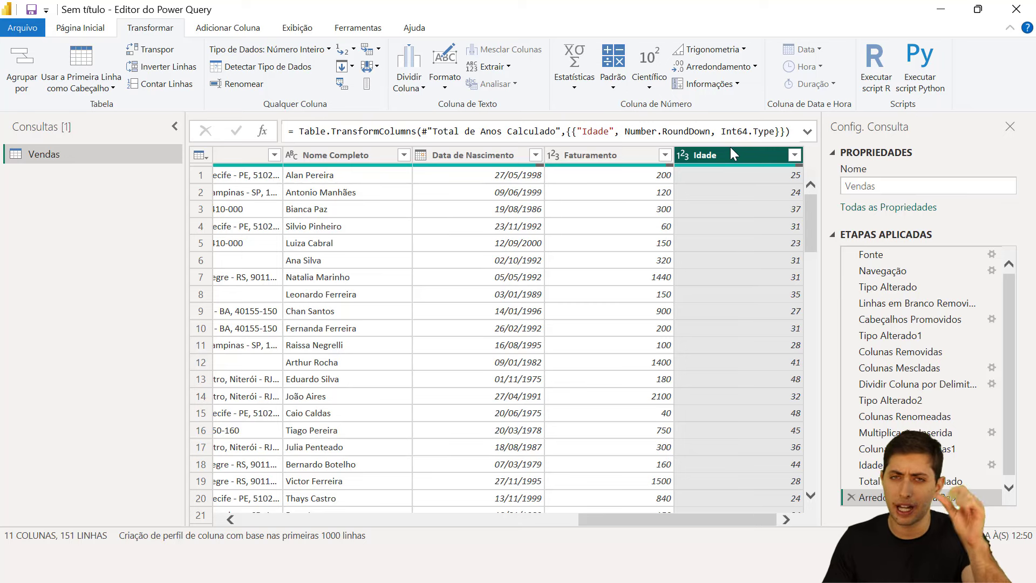
Start a new conditional column and name it Faixa Etaria.
{"action": "left_click", "coordinate": [241, 28]}
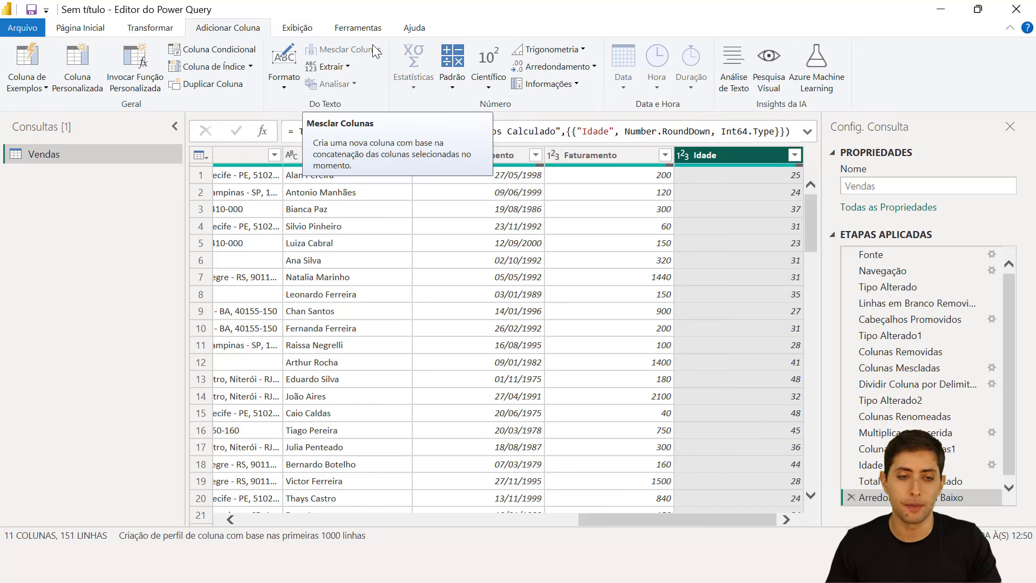
{"action": "left_click", "coordinate": [202, 47]}
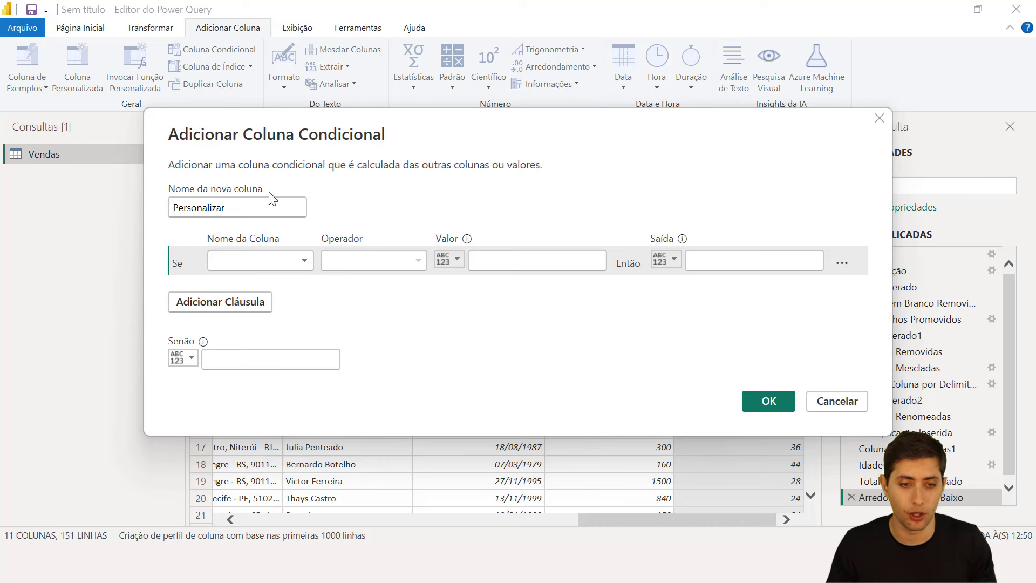
{"action": "left_click_drag", "start_coordinate": [223, 208], "coordinate": [160, 210]}
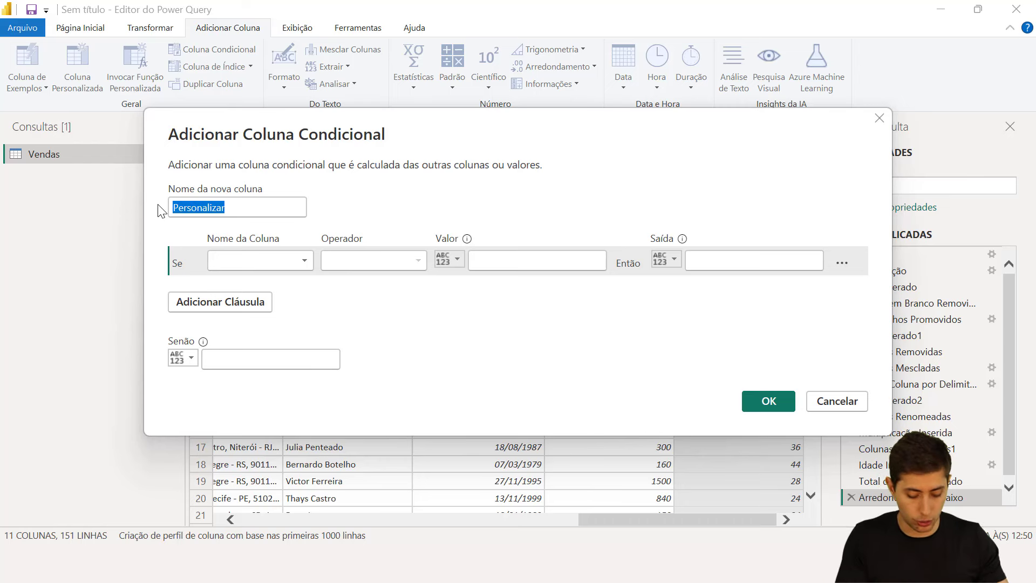
{"action": "type", "text": "Faixa Etaria"}
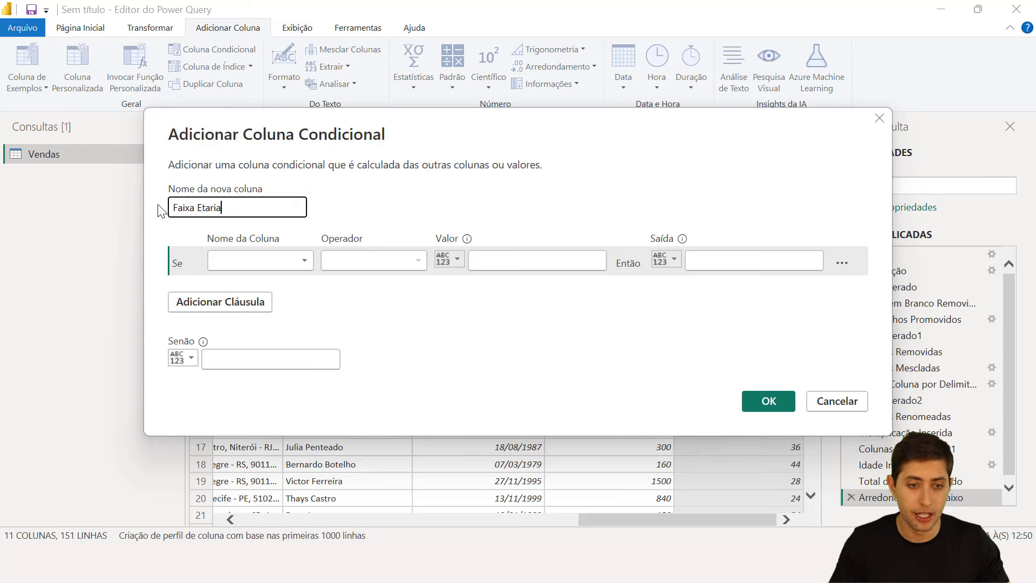
Define the first condition so that Idade less than or equal to 30 outputs Adulto.
{"action": "left_click", "coordinate": [234, 262]}
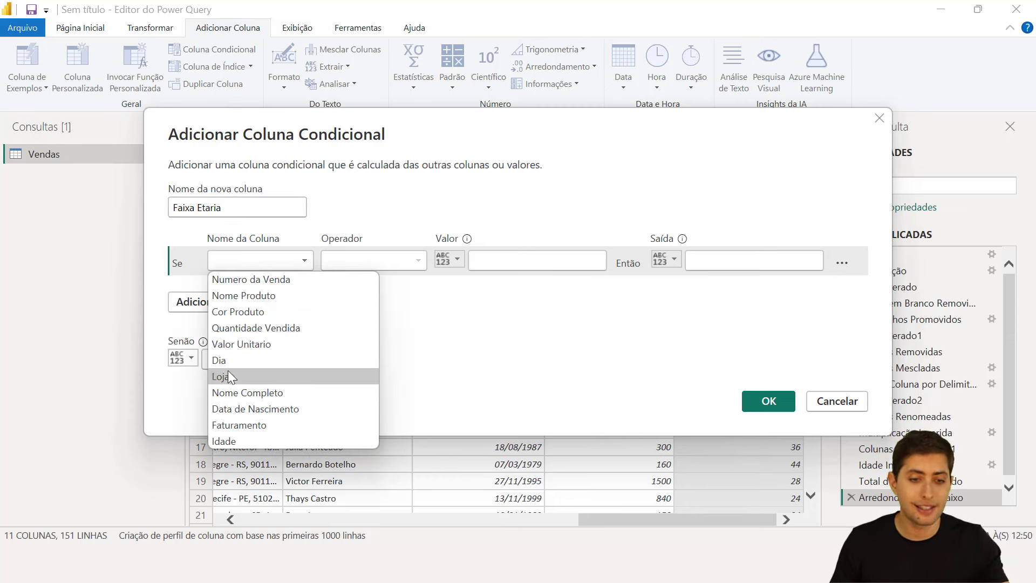
{"action": "left_click", "coordinate": [232, 440]}
{"action": "left_click", "coordinate": [370, 264]}
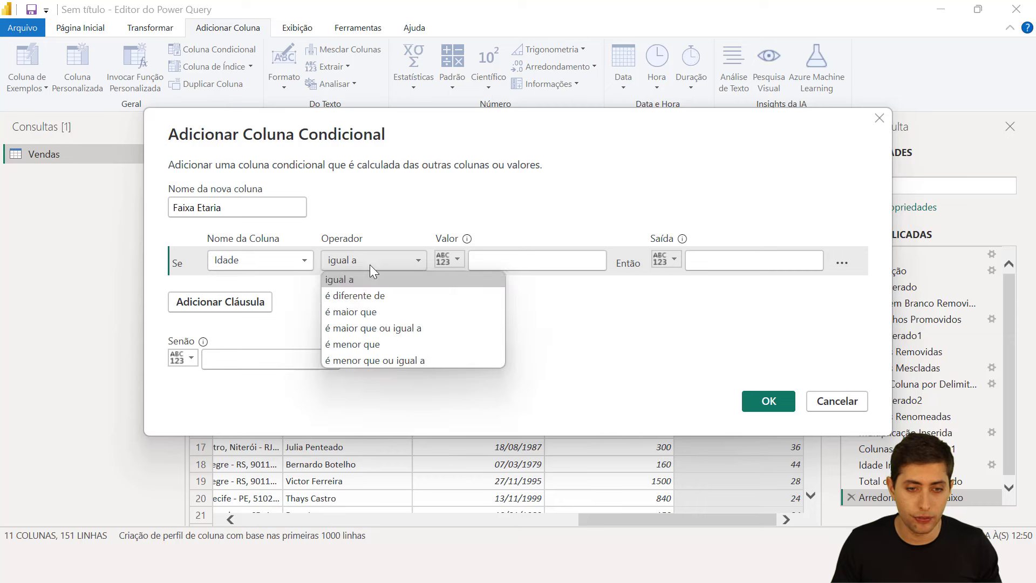
{"action": "left_click", "coordinate": [367, 361]}
{"action": "left_click", "coordinate": [518, 261]}
{"action": "type", "text": "30"}
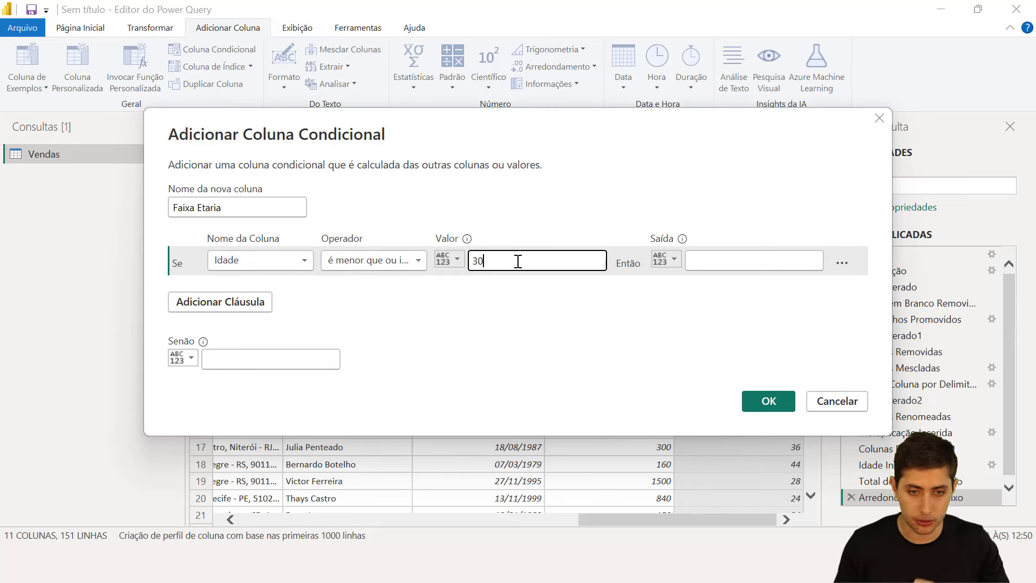
{"action": "left_click", "coordinate": [738, 262]}
{"action": "type", "text": "A"}
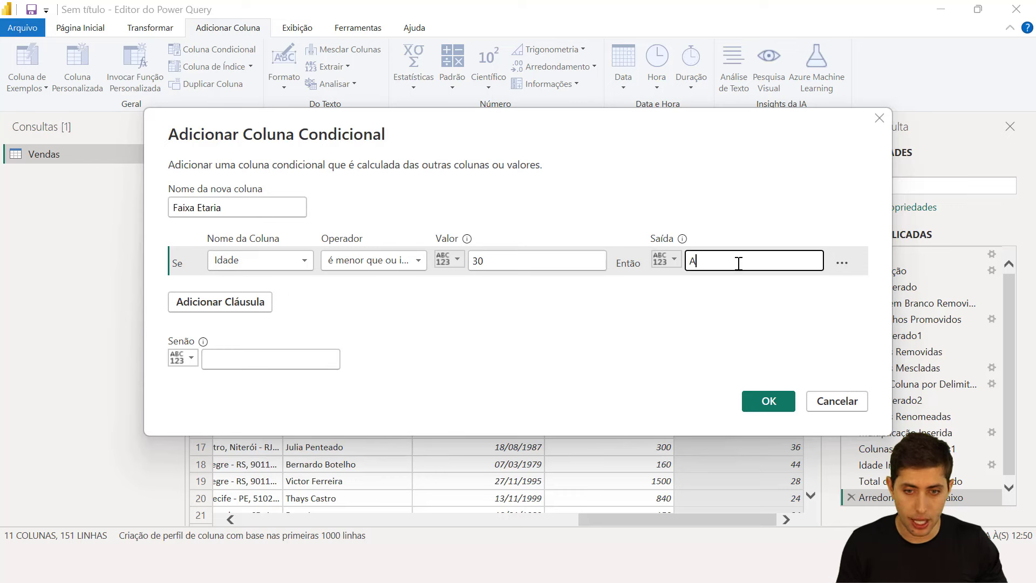
{"action": "type", "text": "dulto"}
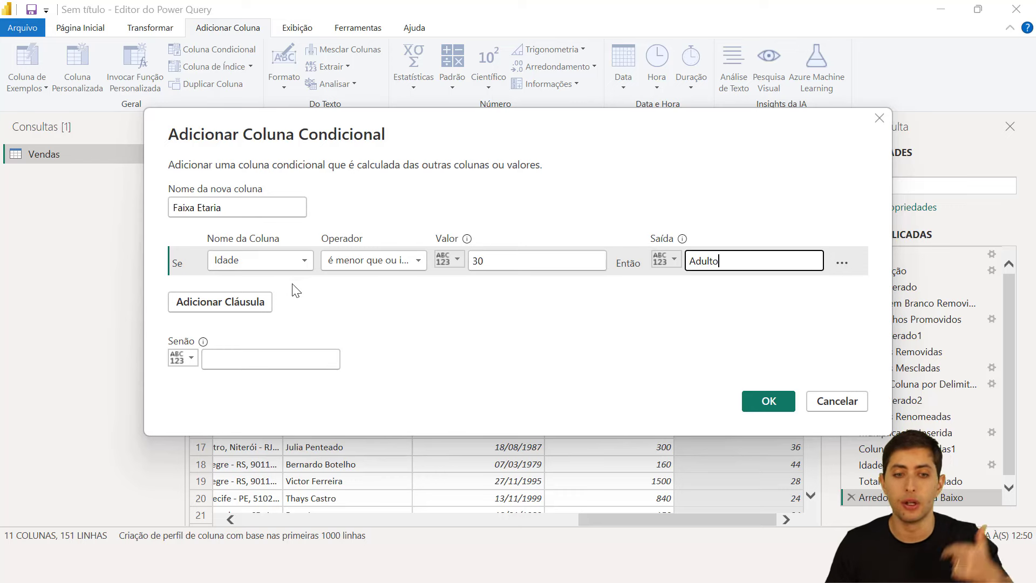
Add a second clause to the conditional column testing whether Idade is less than or equal to 60.
{"action": "left_click", "coordinate": [238, 301]}
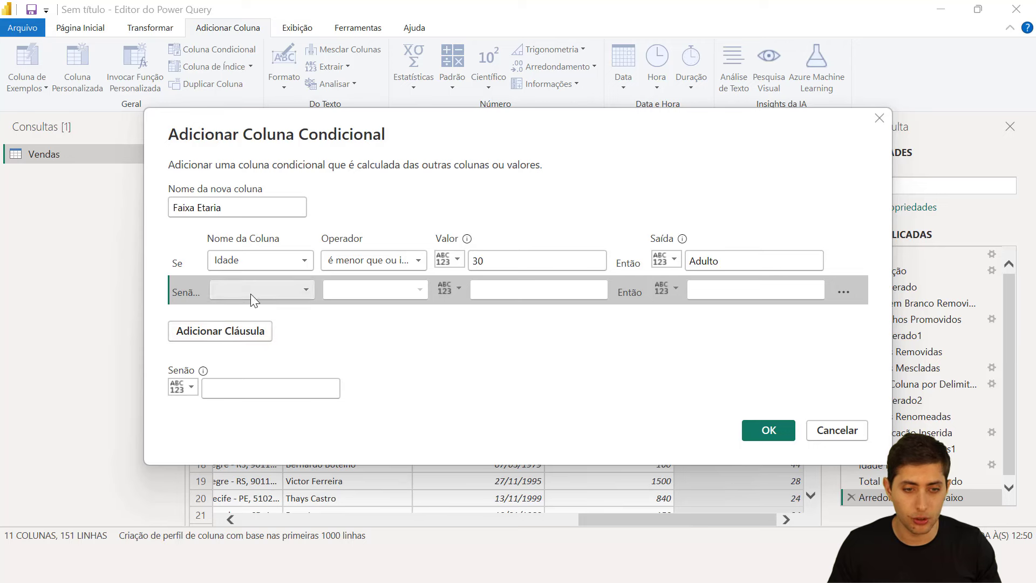
{"action": "left_click", "coordinate": [251, 291]}
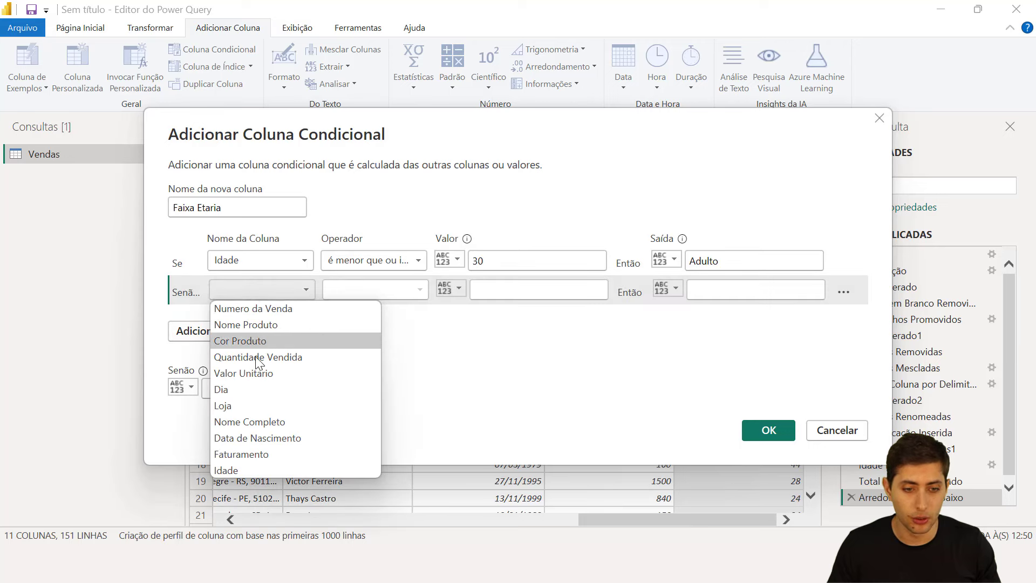
{"action": "left_click", "coordinate": [248, 470]}
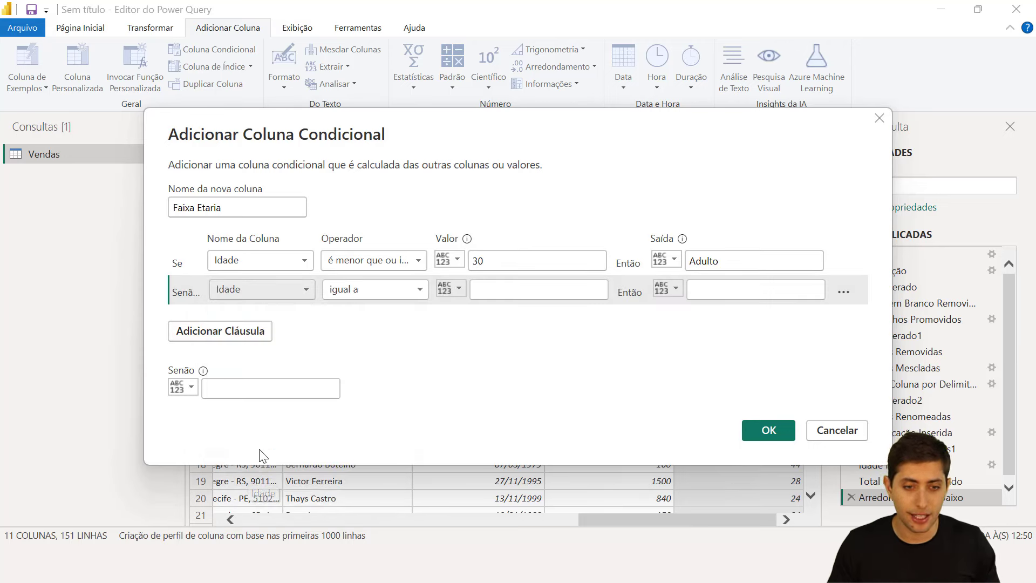
{"action": "left_click", "coordinate": [352, 286]}
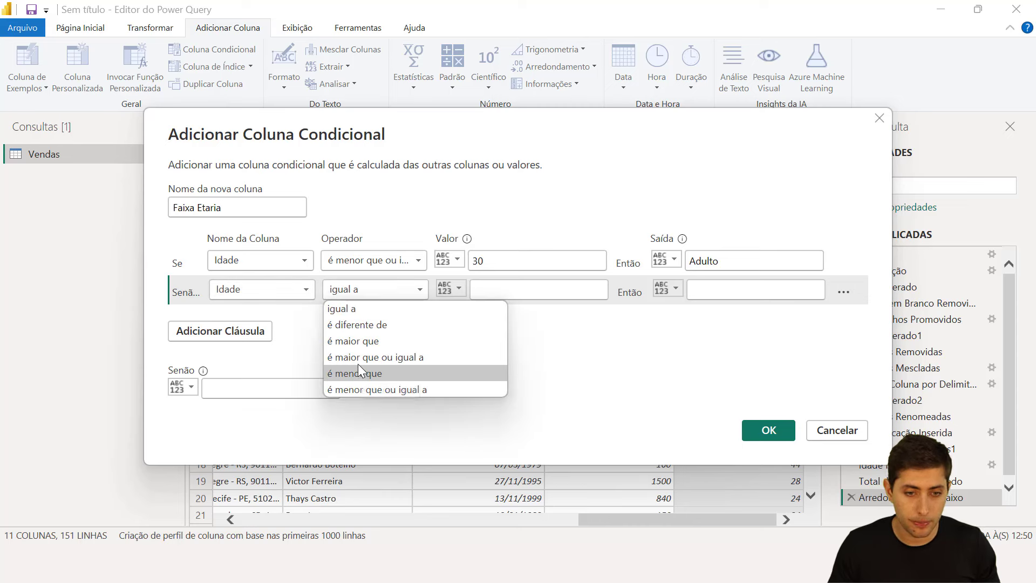
{"action": "left_click", "coordinate": [357, 390]}
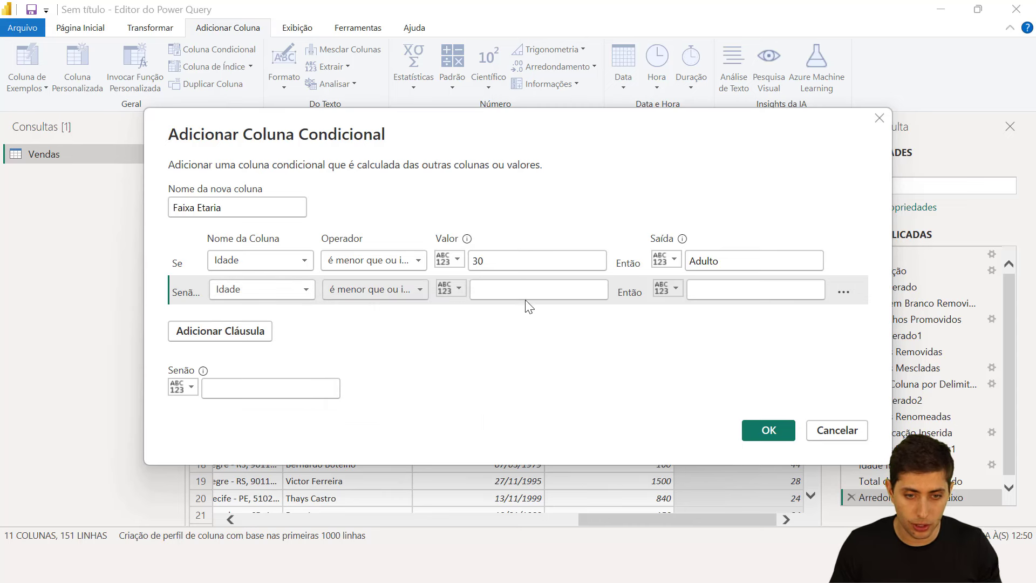
{"action": "left_click", "coordinate": [529, 290]}
{"action": "type", "text": "60"}
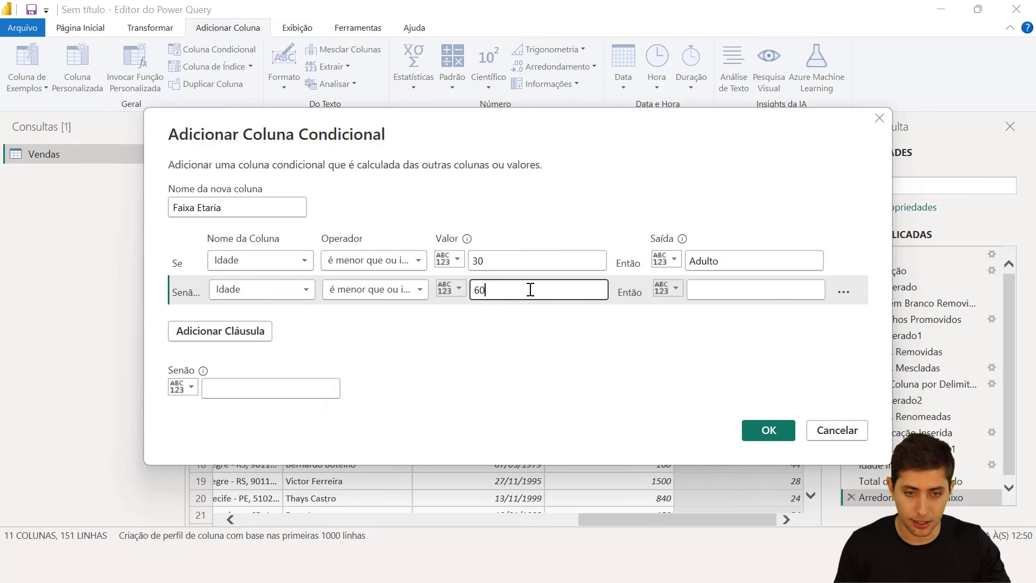
{"action": "left_click", "coordinate": [757, 285]}
Change the output of the 30-years clause to Jovem and set the output of the 60-years clause to Adulto.
{"action": "left_click", "coordinate": [733, 262]}
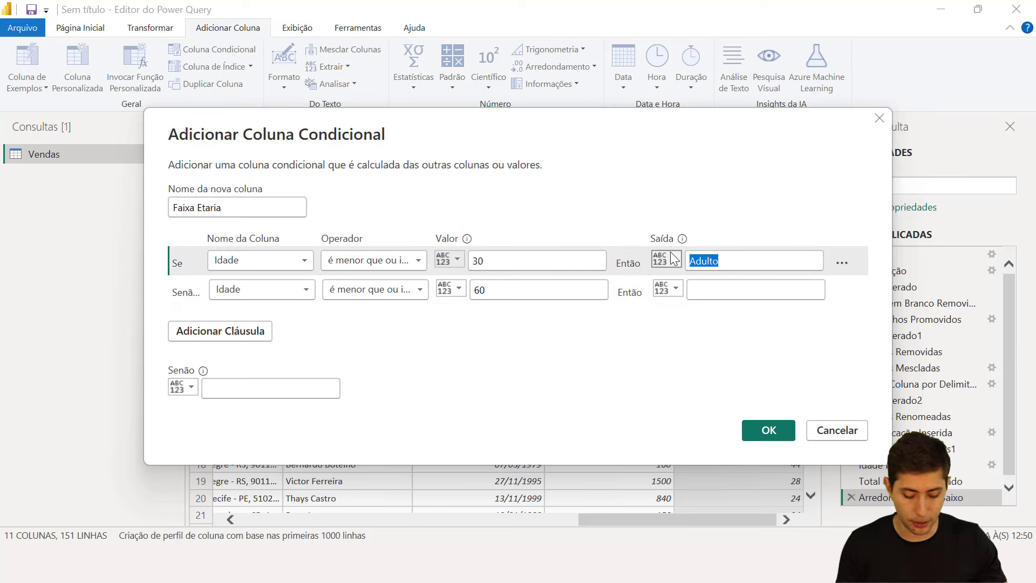
{"action": "type", "text": "Jovem"}
{"action": "left_click", "coordinate": [535, 292]}
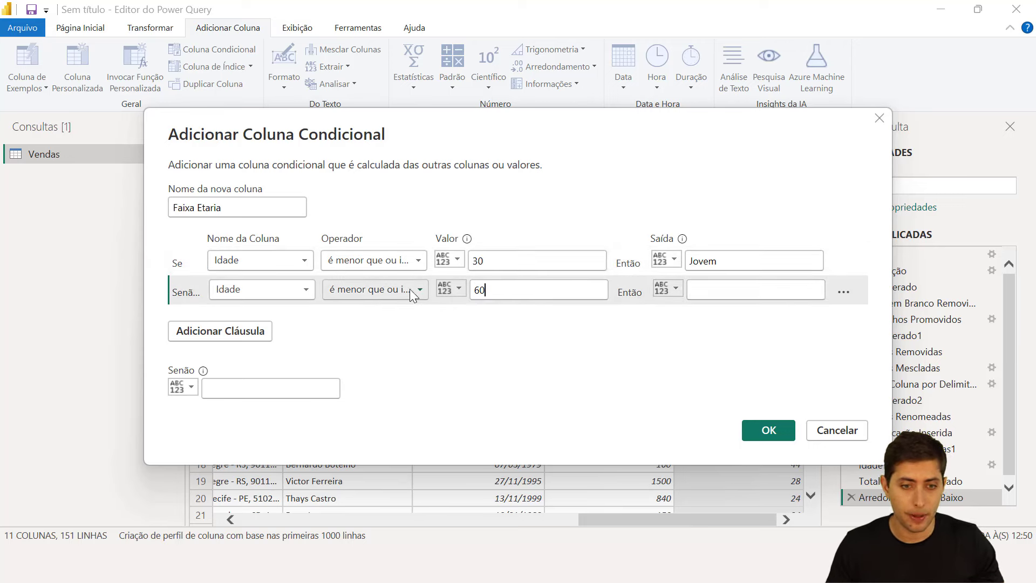
{"action": "left_click_drag", "start_coordinate": [500, 292], "coordinate": [471, 290]}
{"action": "left_click", "coordinate": [717, 286]}
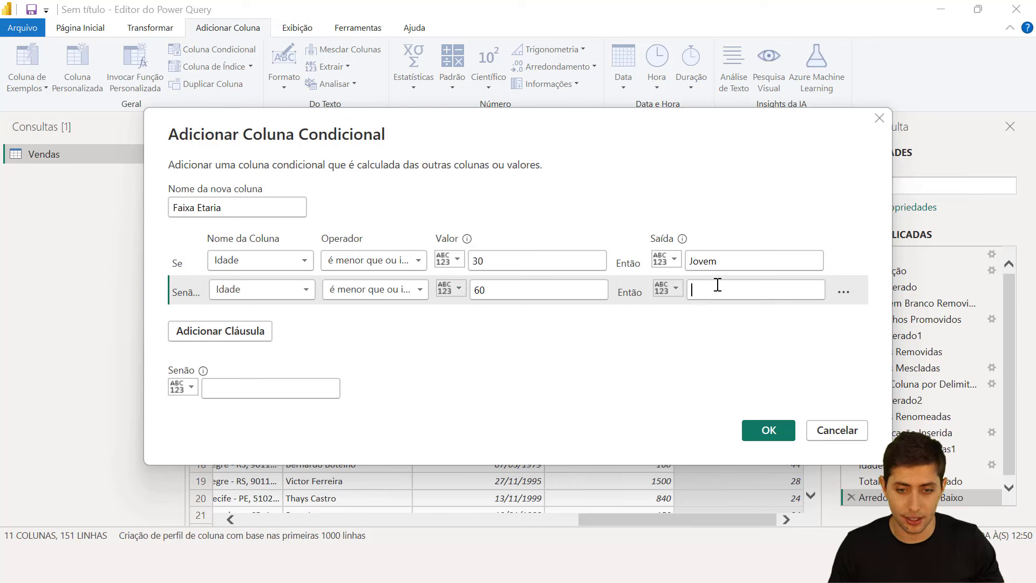
{"action": "type", "text": "Adulto"}
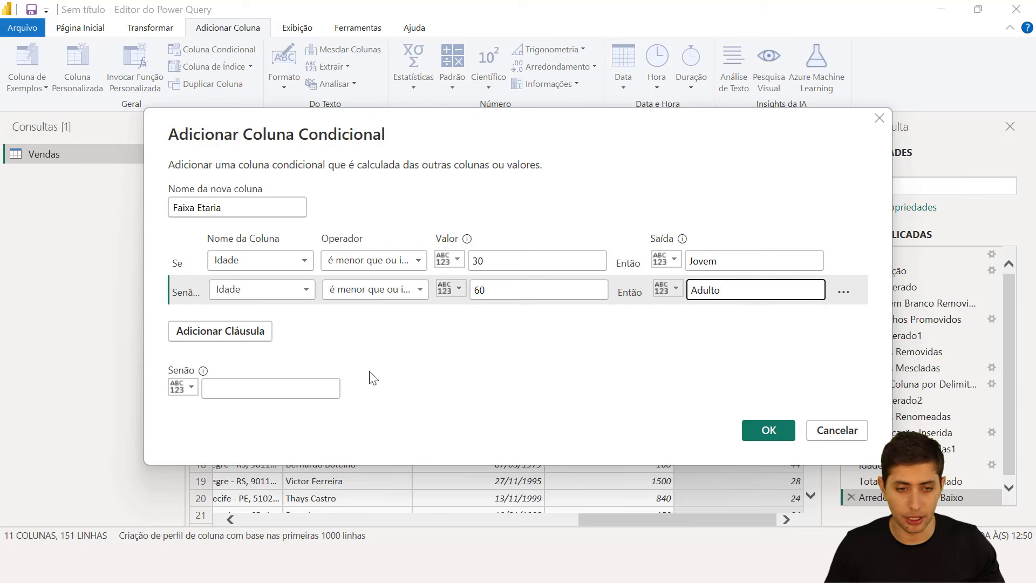
Set the fallback (Senão) value to Sênior and create the Faixa Etaria column.
{"action": "left_click", "coordinate": [234, 393]}
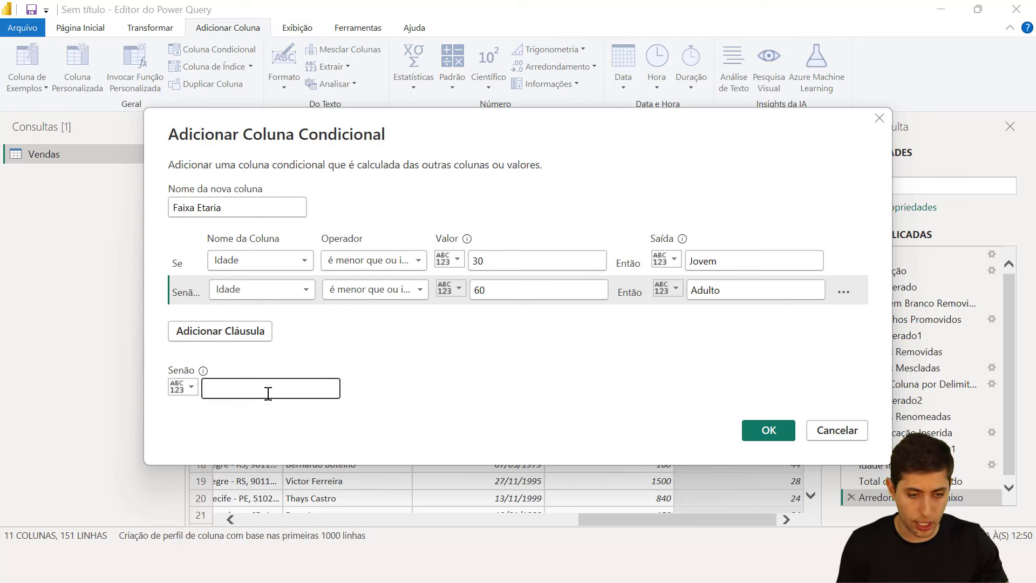
{"action": "type", "text": "Sênior"}
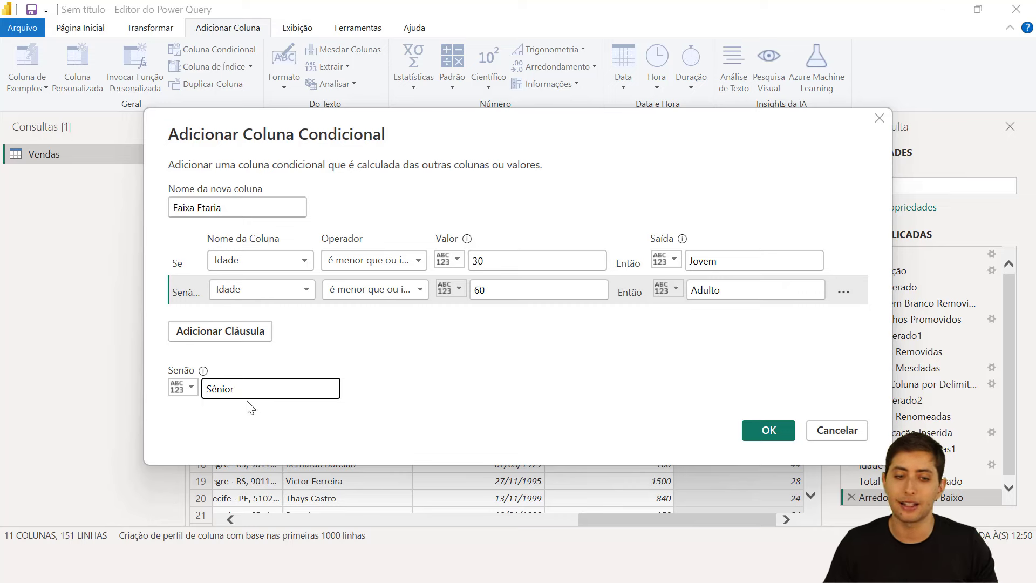
{"action": "left_click", "coordinate": [769, 431]}
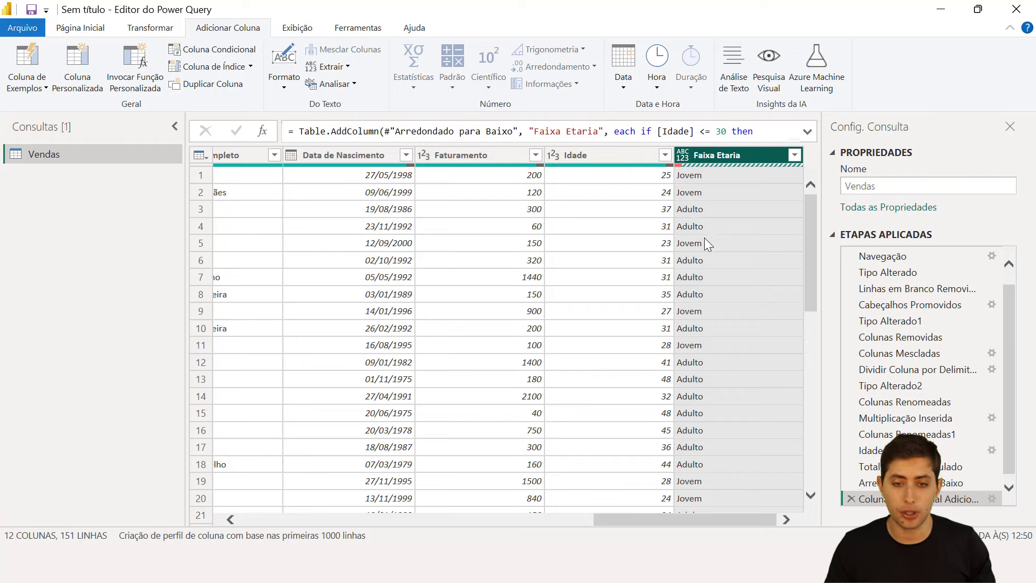
Filter out the rows with a null Idade and review the Faixa Etaria values against the ages.
{"action": "scroll", "coordinate": [701, 245], "scroll_direction": "down", "scroll_amount": 20}
{"action": "scroll", "coordinate": [701, 264], "scroll_direction": "up", "scroll_amount": 20}
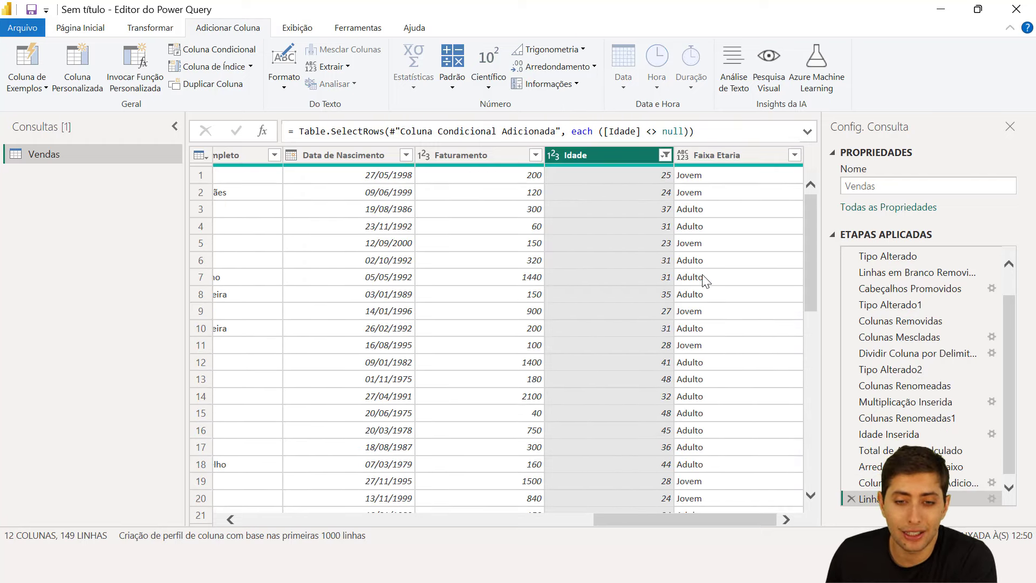
{"action": "scroll", "coordinate": [703, 277], "scroll_direction": "down", "scroll_amount": 2}
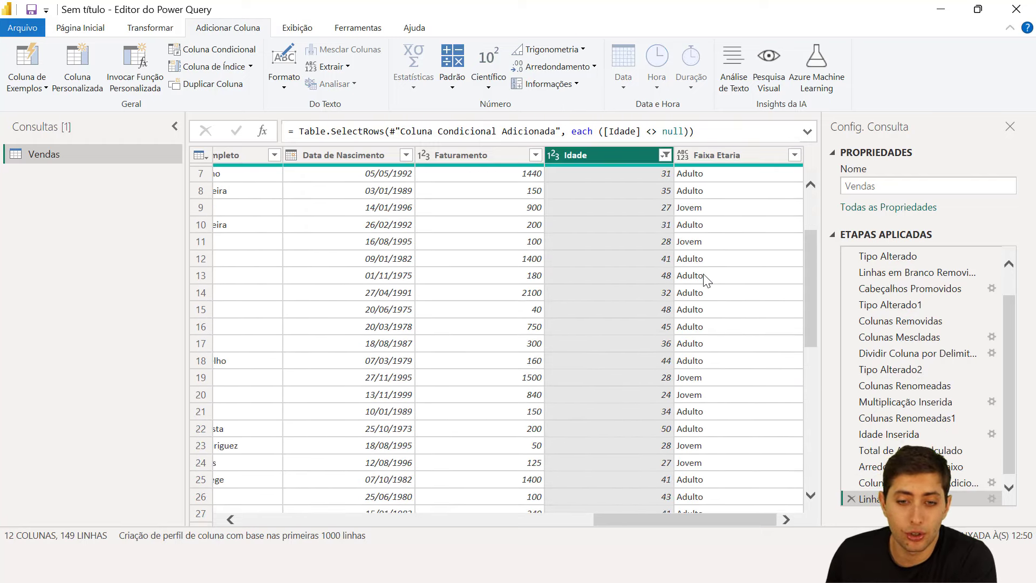
{"action": "scroll", "coordinate": [706, 267], "scroll_direction": "up", "scroll_amount": 2}
{"action": "scroll", "coordinate": [718, 265], "scroll_direction": "down", "scroll_amount": 7}
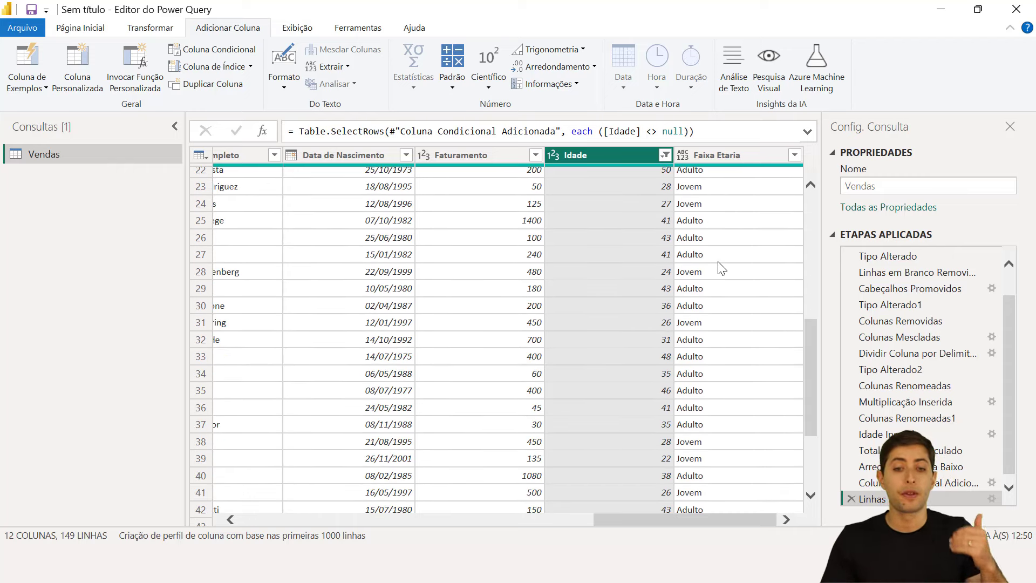
{"action": "scroll", "coordinate": [720, 269], "scroll_direction": "up", "scroll_amount": 3}
Select the Loja column and examine the structure of its store addresses.
{"action": "scroll", "coordinate": [712, 273], "scroll_direction": "left", "scroll_amount": 5}
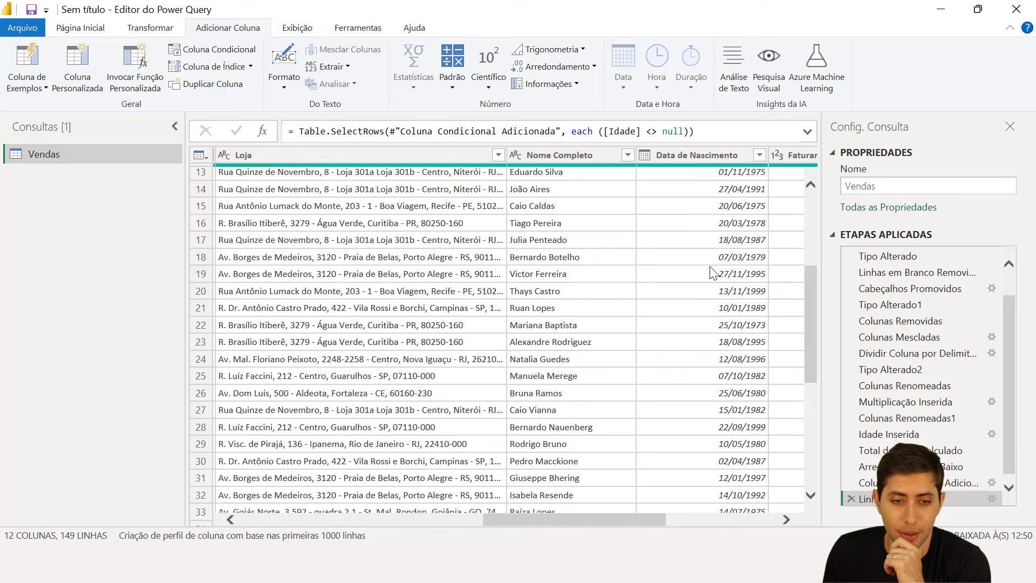
{"action": "scroll", "coordinate": [711, 273], "scroll_direction": "left", "scroll_amount": 3}
{"action": "left_click", "coordinate": [572, 154]}
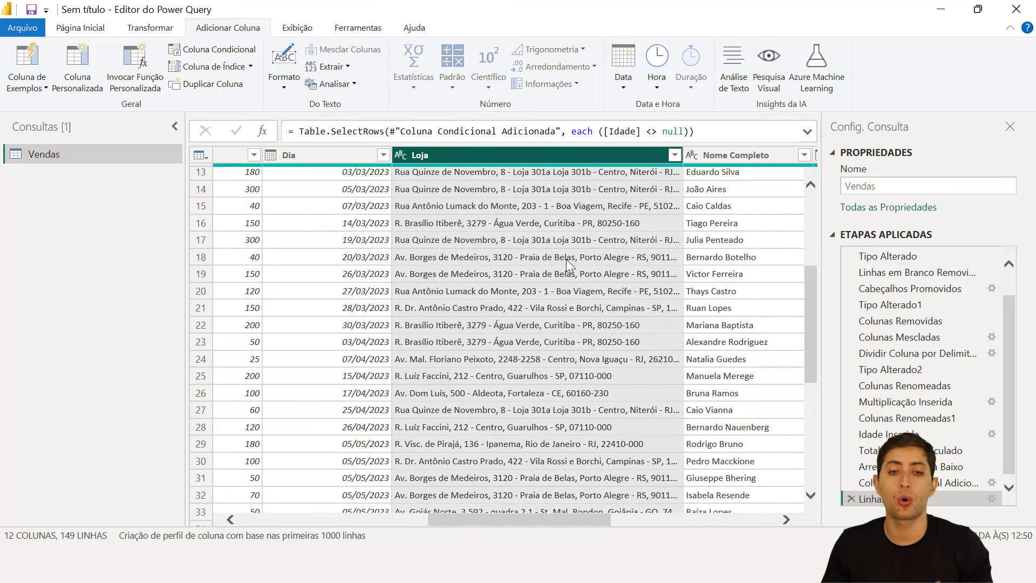
{"action": "scroll", "coordinate": [566, 260], "scroll_direction": "up", "scroll_amount": 4}
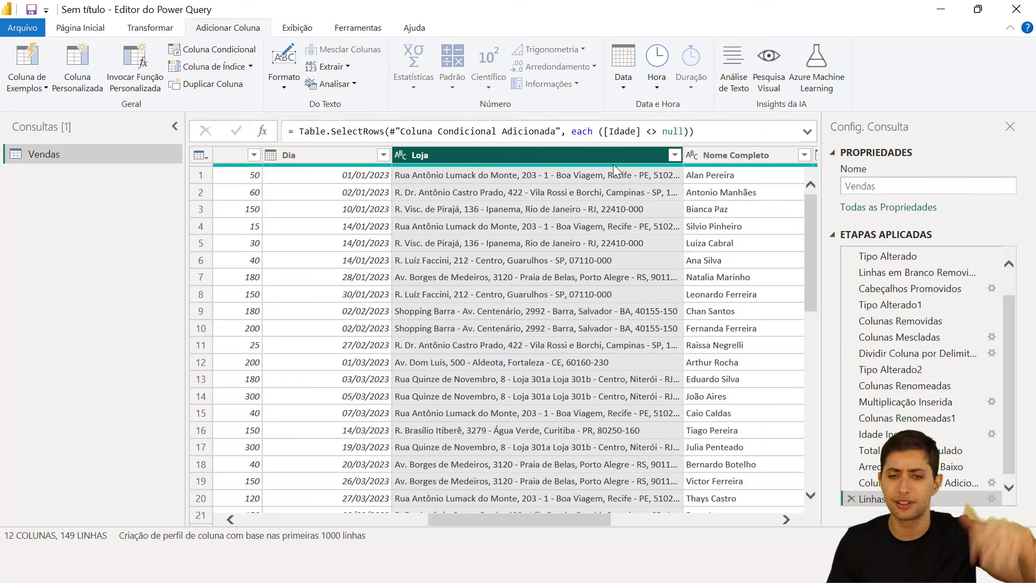
{"action": "left_click", "coordinate": [571, 180]}
{"action": "left_click", "coordinate": [566, 158]}
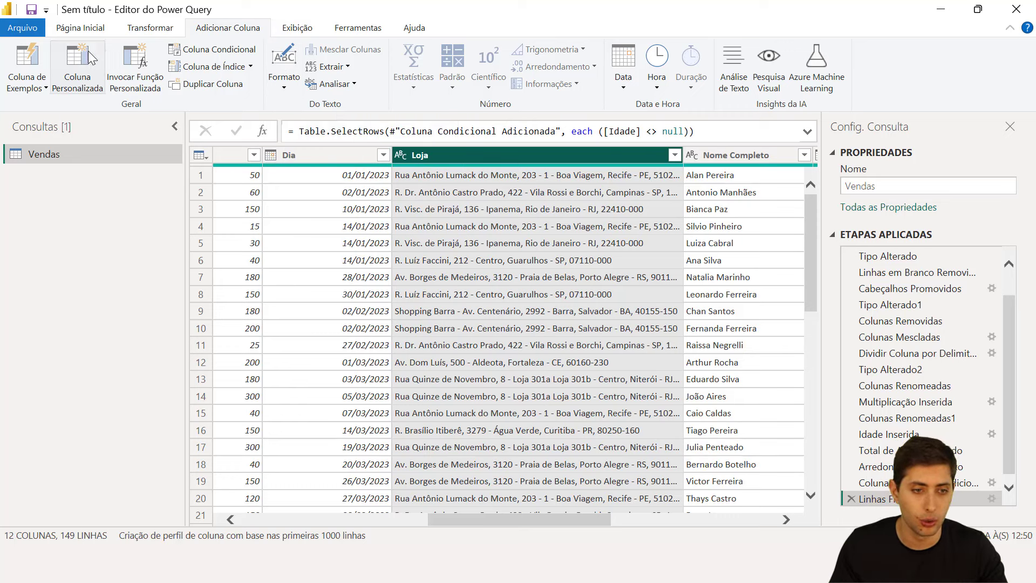
Start a column from examples based on all columns and enter Recife as the example city for row 1.
{"action": "left_click", "coordinate": [31, 54]}
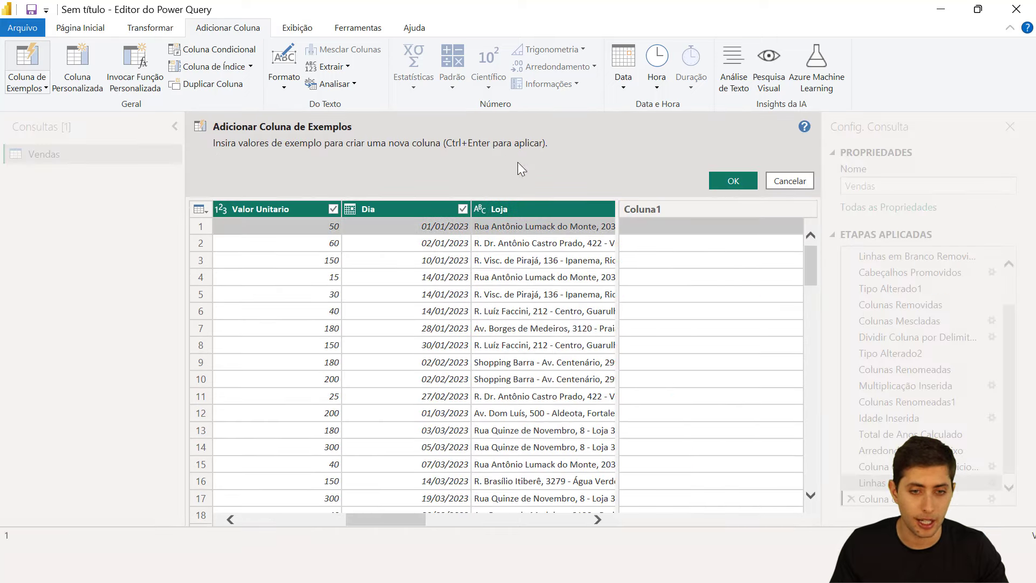
{"action": "scroll", "coordinate": [586, 244], "scroll_direction": "right", "scroll_amount": 5}
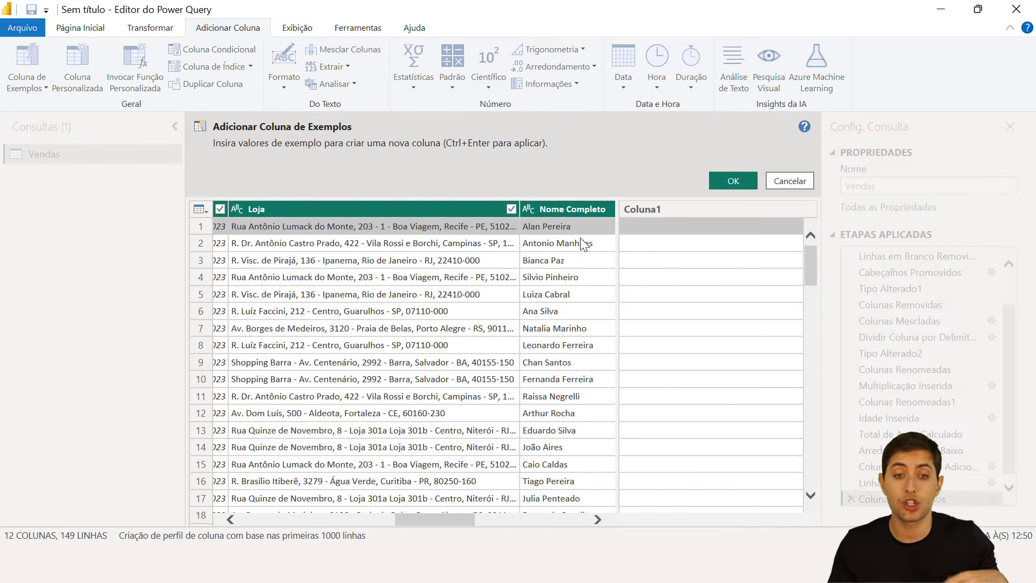
{"action": "scroll", "coordinate": [584, 244], "scroll_direction": "left", "scroll_amount": 2}
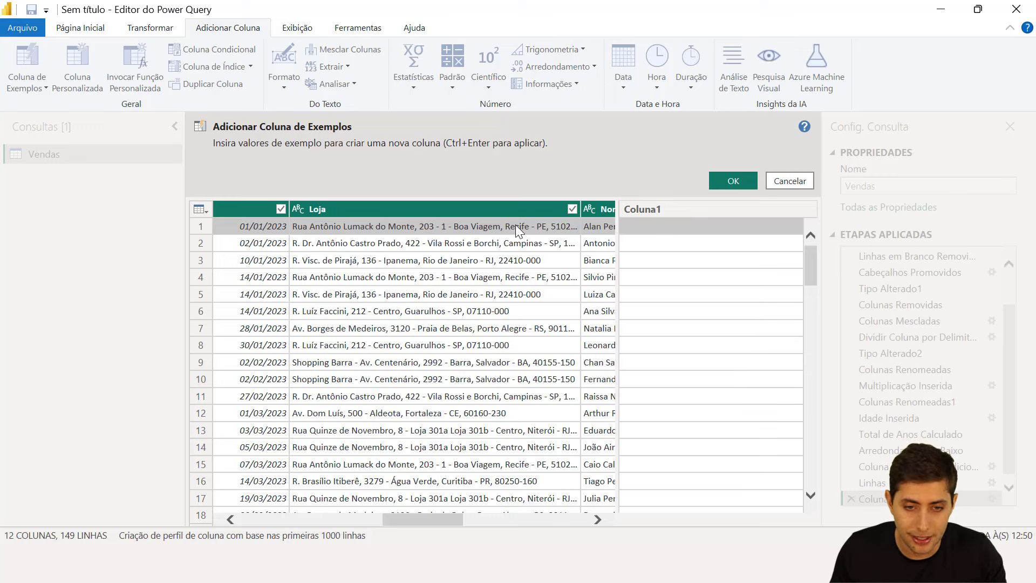
{"action": "left_click", "coordinate": [644, 225]}
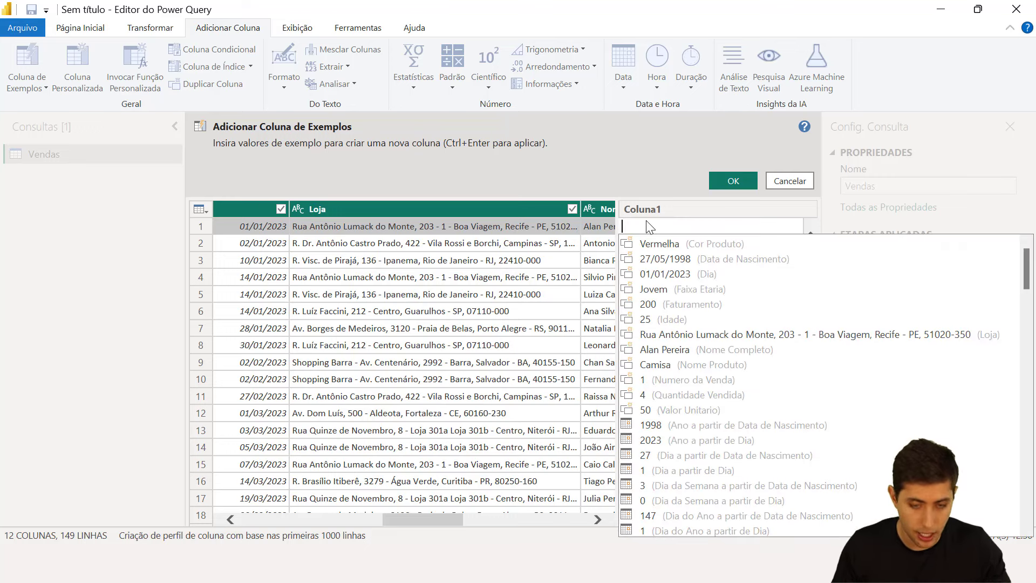
{"action": "type", "text": "Recife"}
{"action": "key", "text": "Return"}
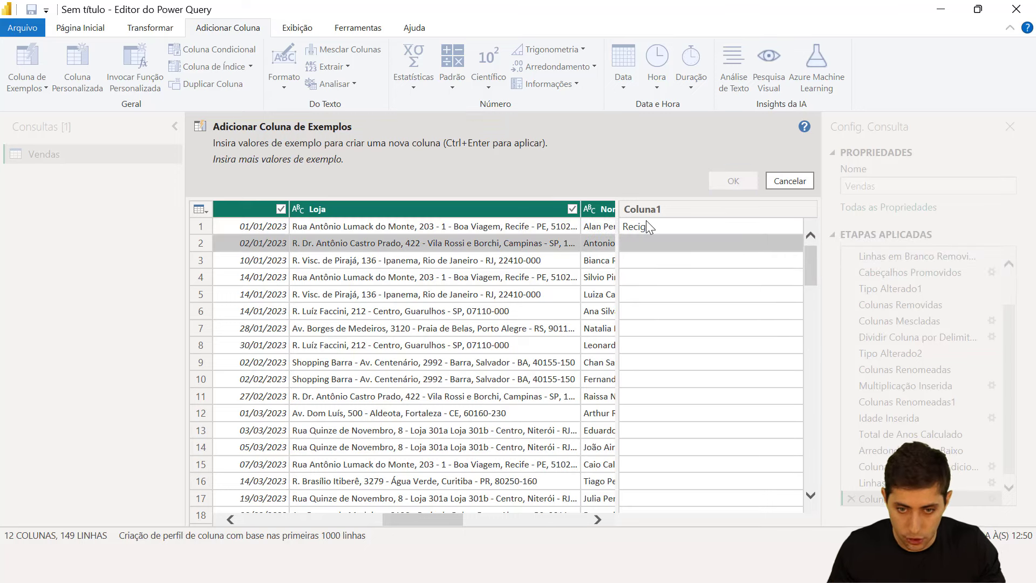
{"action": "left_click", "coordinate": [649, 227]}
{"action": "type", "text": "e"}
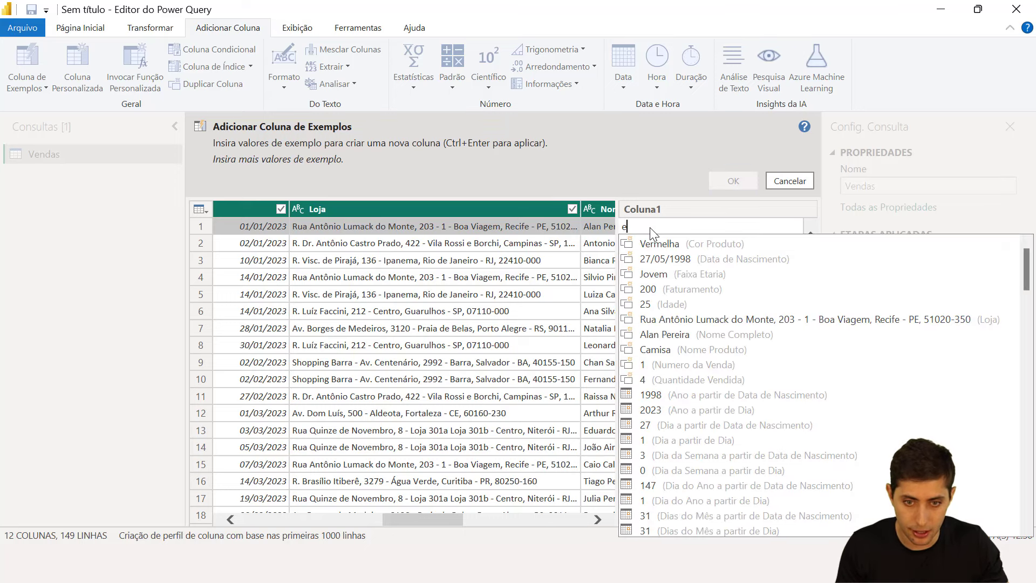
{"action": "type", "text": "cife"}
{"action": "key", "text": "Return"}
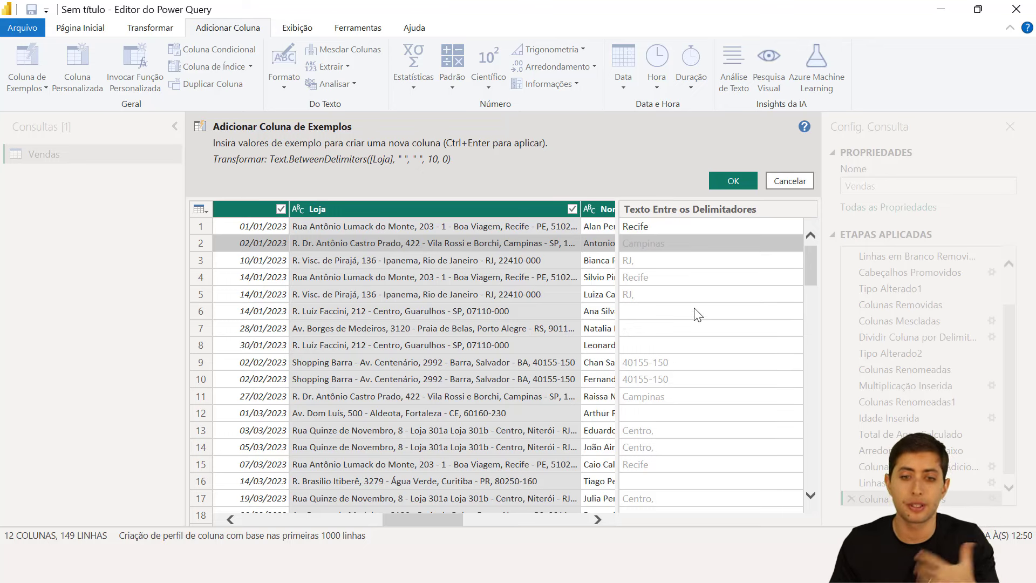
Enter Campinas and Rio de Janeiro as the examples for rows 2 and 3 and create the city column.
{"action": "left_click", "coordinate": [702, 243]}
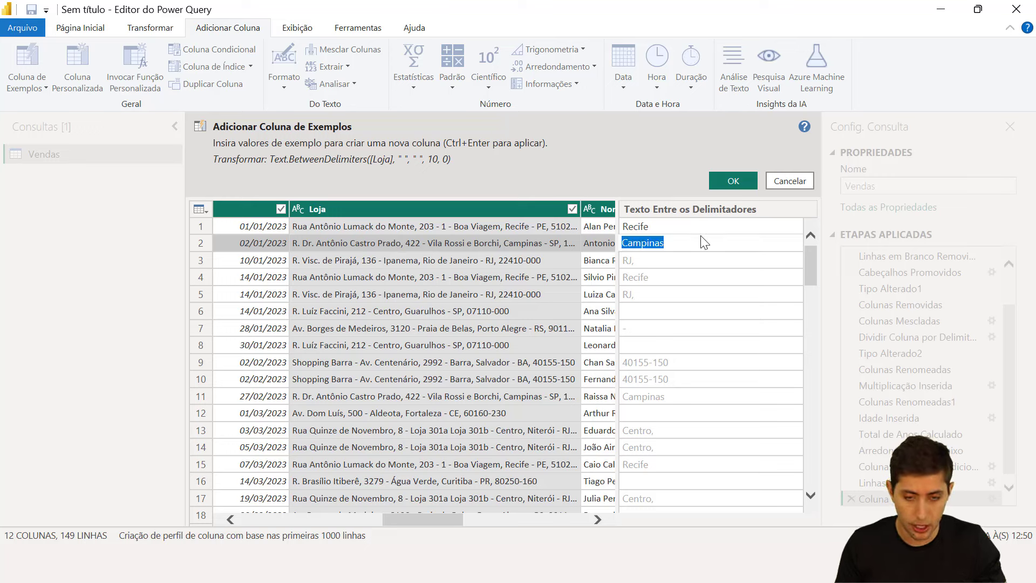
{"action": "type", "text": "am"}
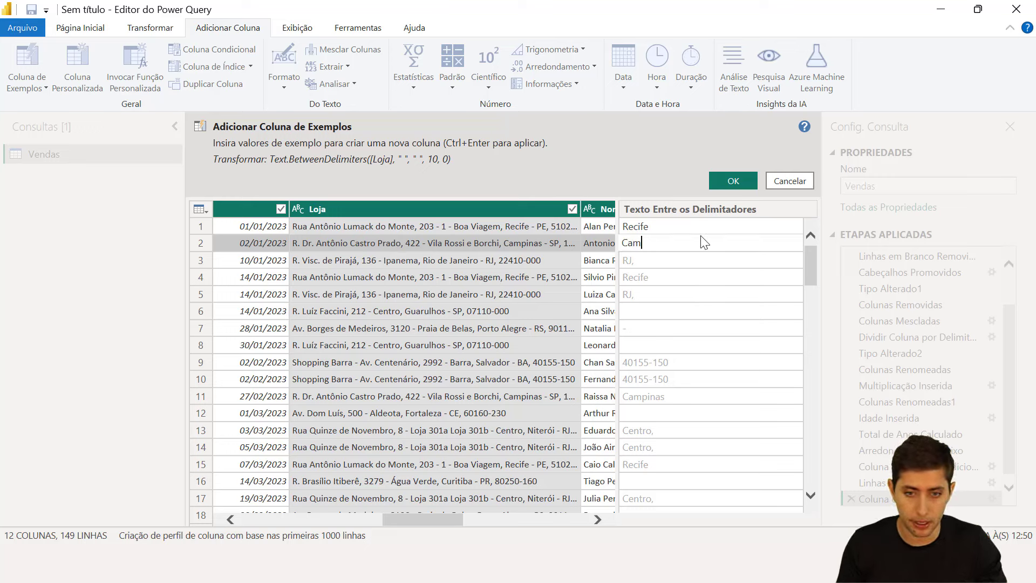
{"action": "type", "text": "pinas"}
{"action": "key", "text": "Return"}
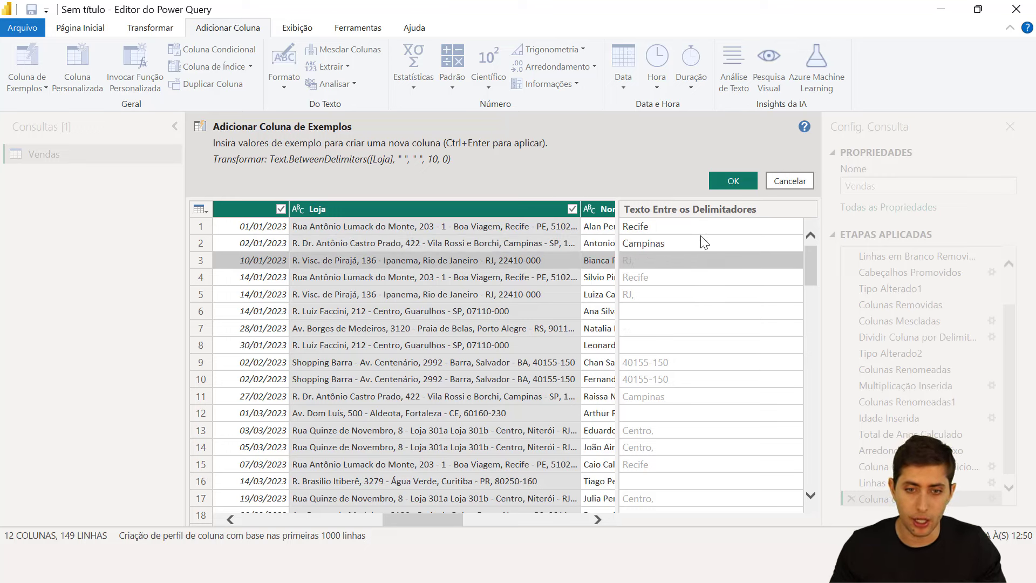
{"action": "left_click", "coordinate": [656, 261]}
{"action": "type", "text": "Rio de"}
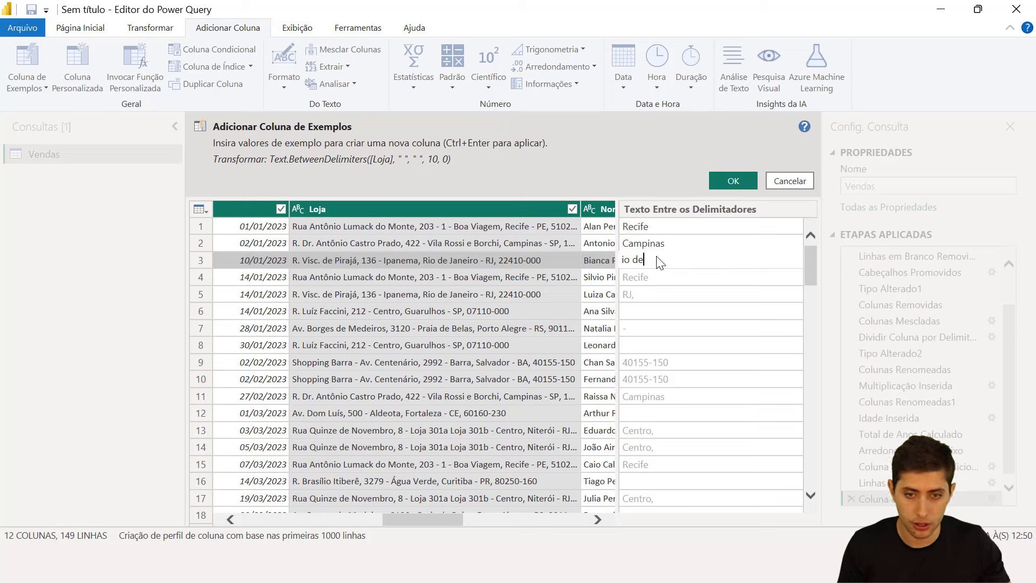
{"action": "type", "text": "de Janeiro"}
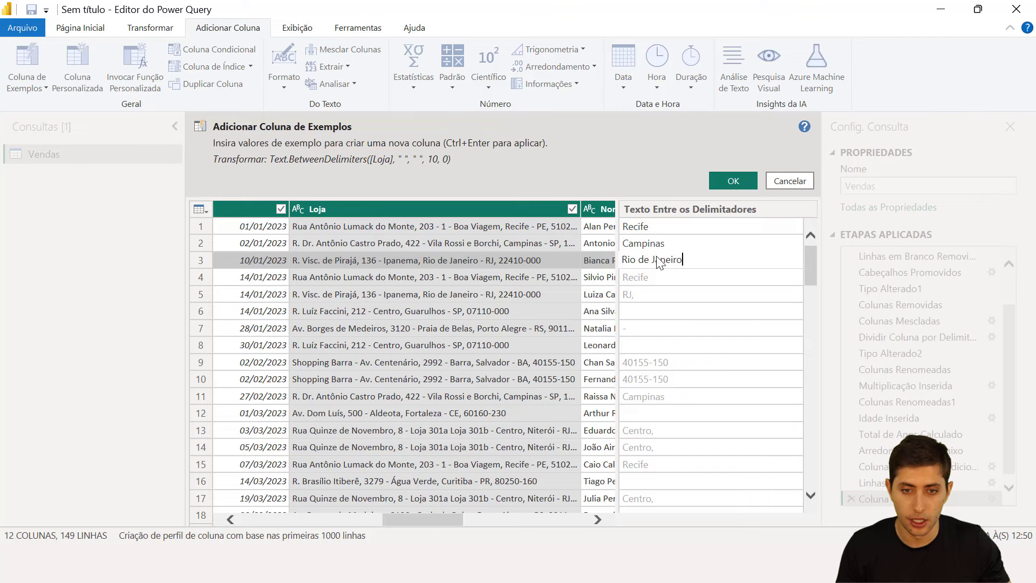
{"action": "key", "text": "Return"}
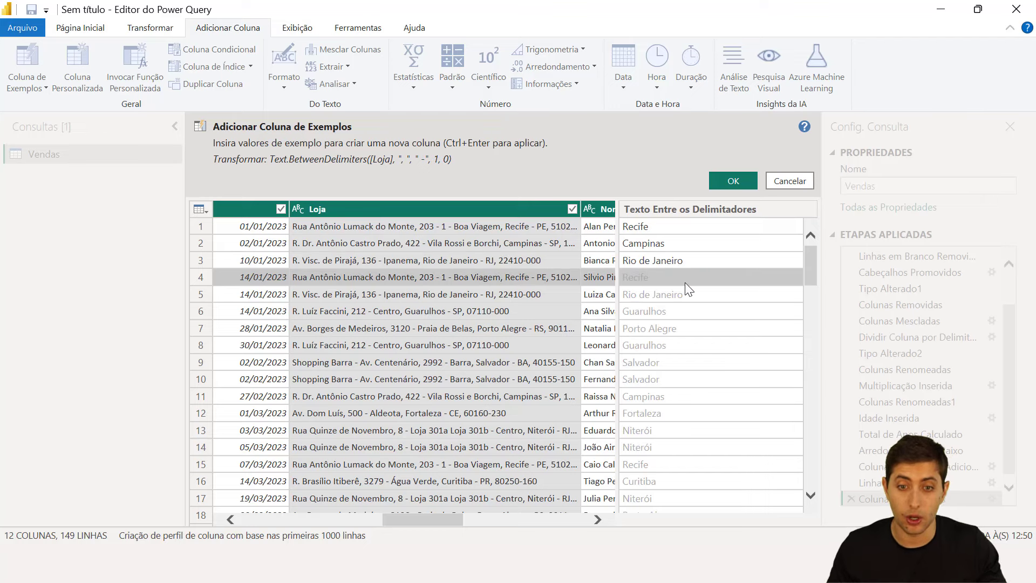
{"action": "scroll", "coordinate": [691, 303], "scroll_direction": "down", "scroll_amount": 5}
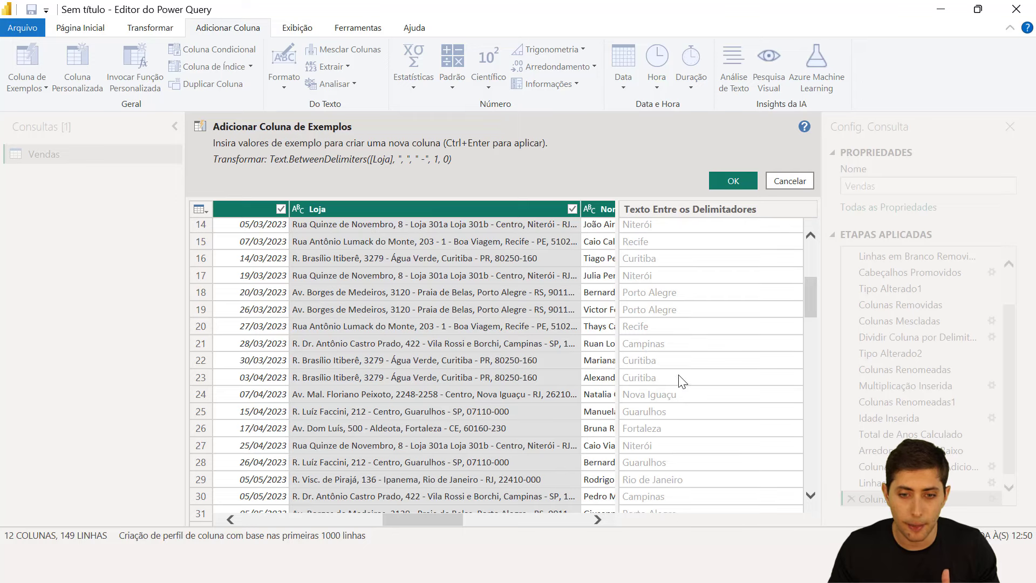
{"action": "left_click", "coordinate": [723, 184]}
Rename the new city column as Cidade.
{"action": "double_click", "coordinate": [720, 157]}
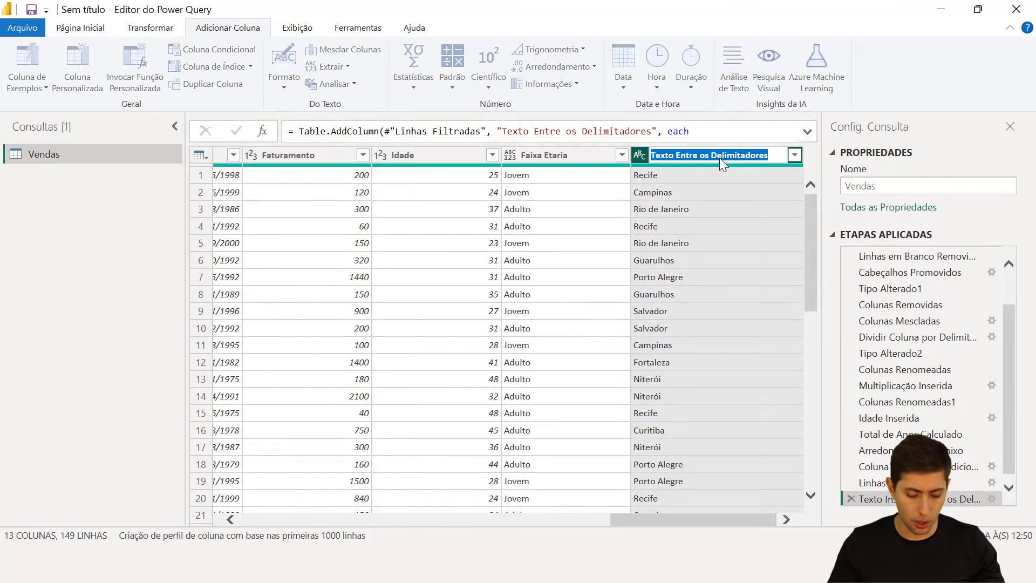
{"action": "type", "text": "idad"}
{"action": "key", "text": "BackSpace"}
{"action": "key", "text": "BackSpace"}
{"action": "key", "text": "BackSpace"}
{"action": "key", "text": "BackSpace"}
{"action": "type", "text": "Cidade"}
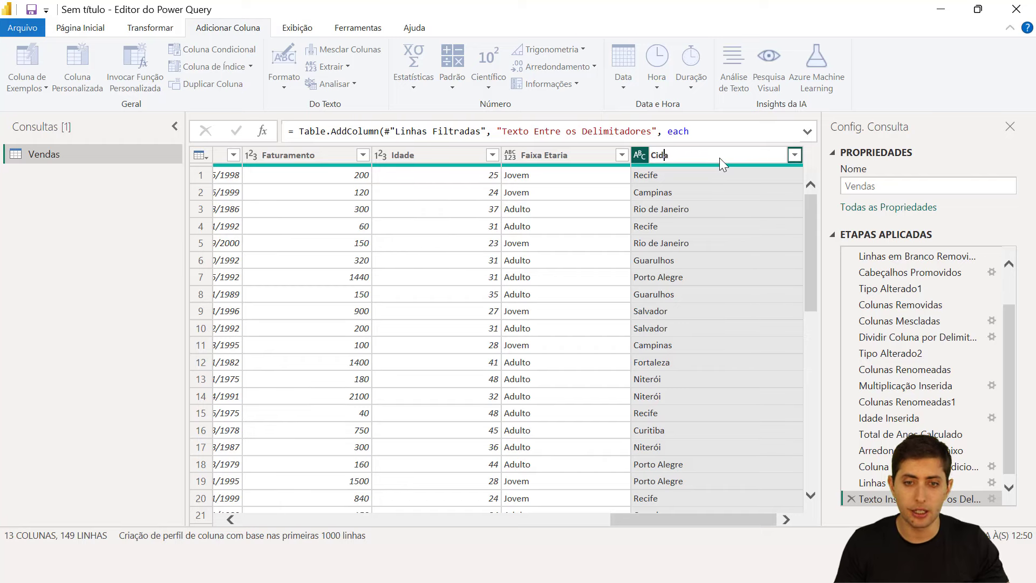
{"action": "key", "text": "Return"}
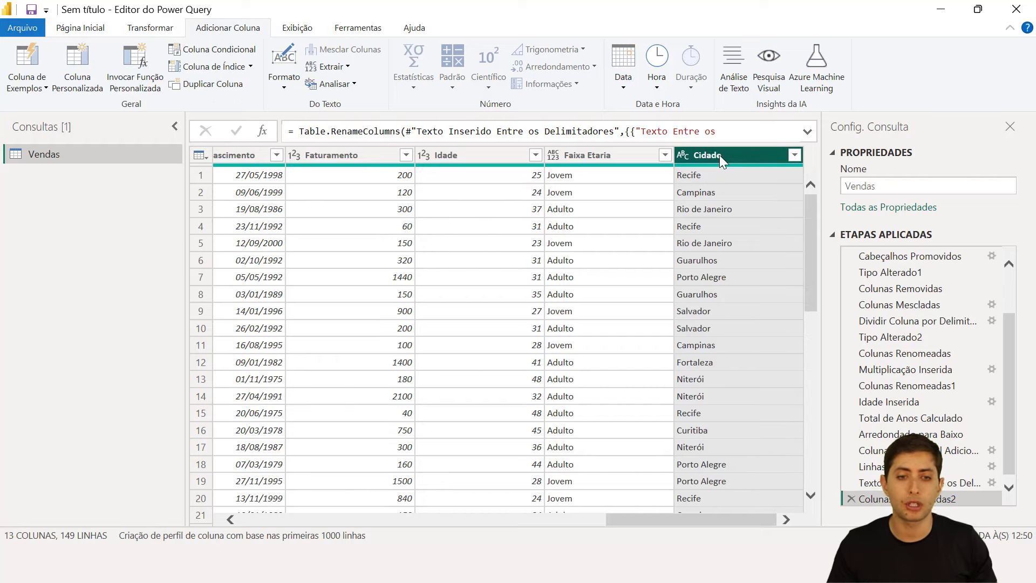
Close the Power Query editor and apply the changes to load the Vendas table into the report.
{"action": "left_click", "coordinate": [87, 30]}
{"action": "scroll", "coordinate": [316, 245], "scroll_direction": "left", "scroll_amount": 5}
{"action": "scroll", "coordinate": [318, 249], "scroll_direction": "left", "scroll_amount": 5}
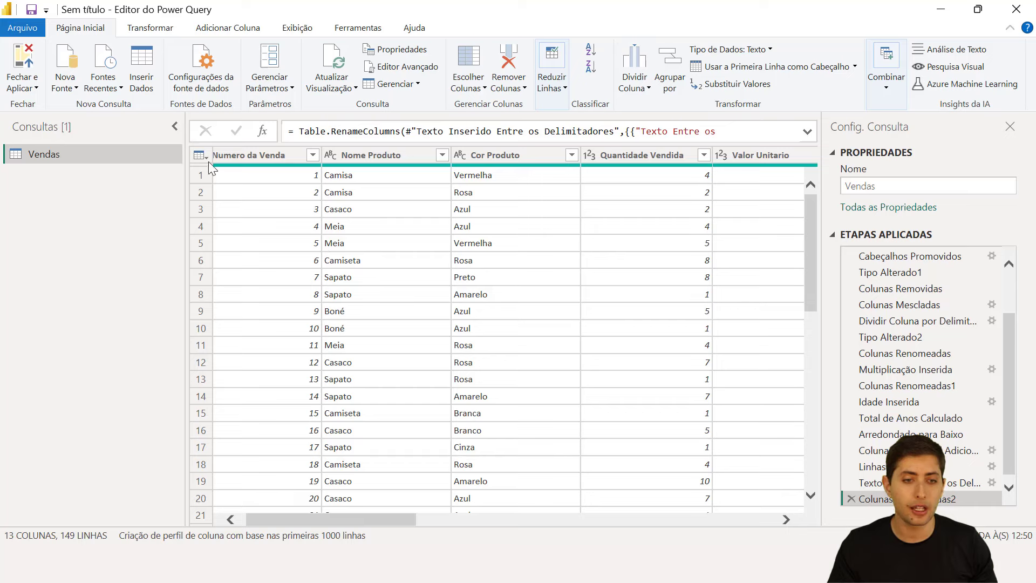
{"action": "left_click", "coordinate": [27, 60]}
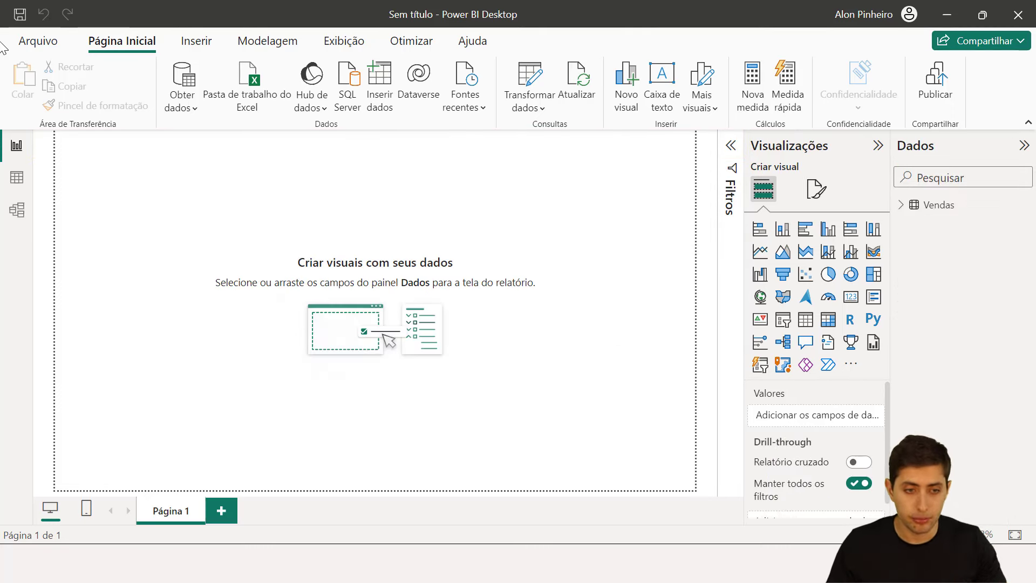
Show the Vendas data in table view and look through its loaded columns.
{"action": "left_click", "coordinate": [21, 179]}
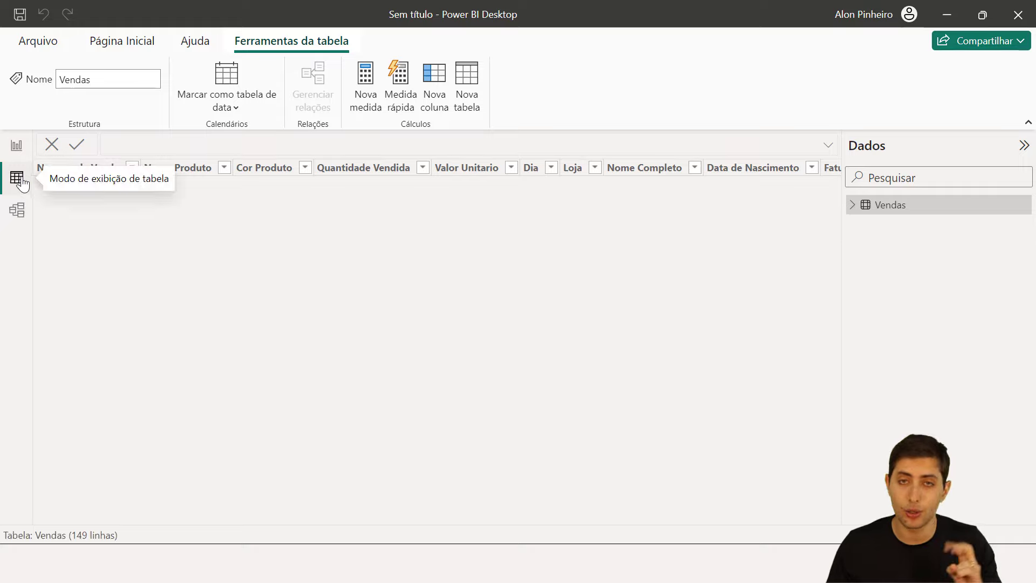
{"action": "scroll", "coordinate": [235, 248], "scroll_direction": "right", "scroll_amount": 3}
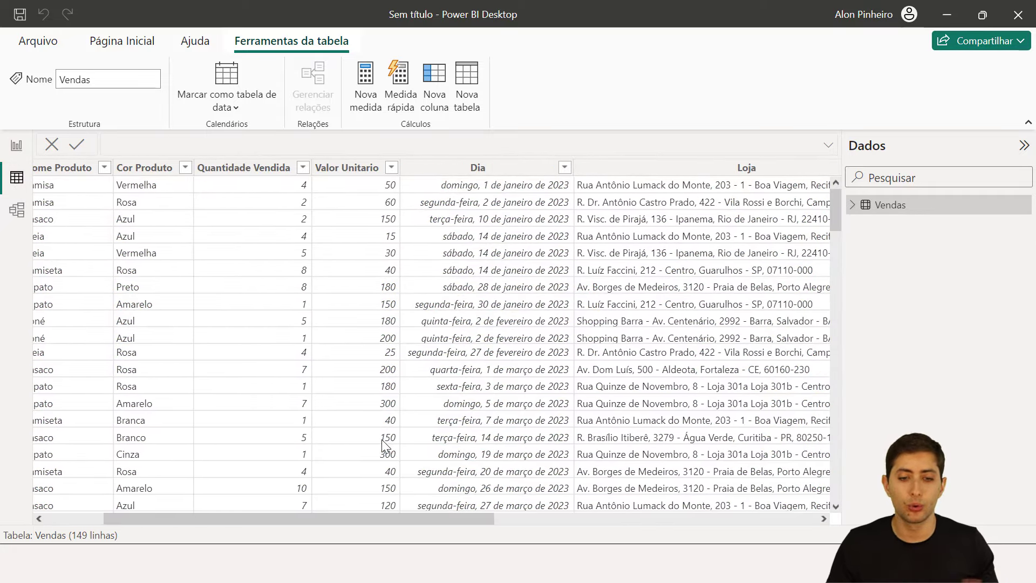
{"action": "scroll", "coordinate": [393, 516], "scroll_direction": "left", "scroll_amount": 3}
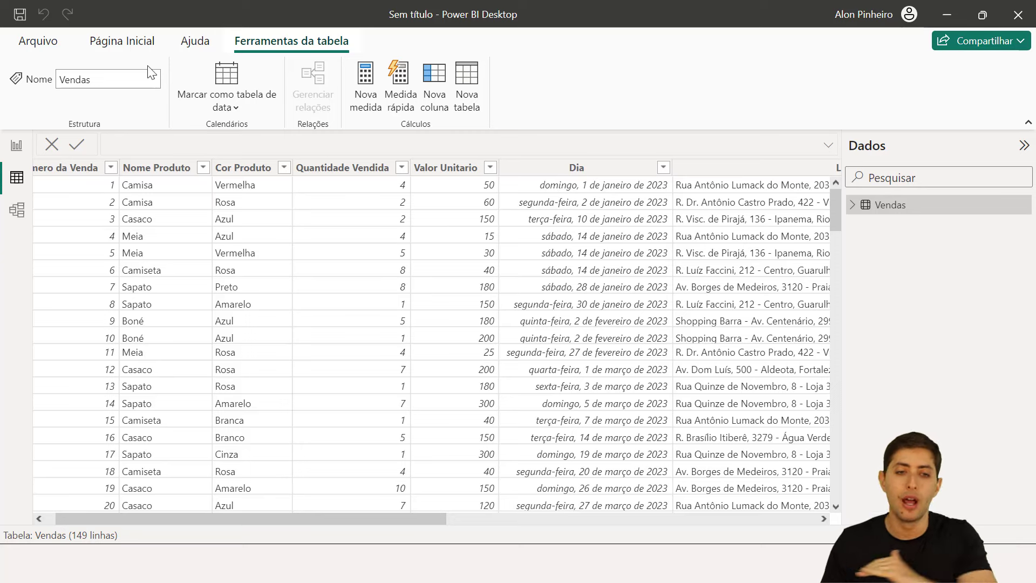
{"action": "left_click", "coordinate": [115, 42]}
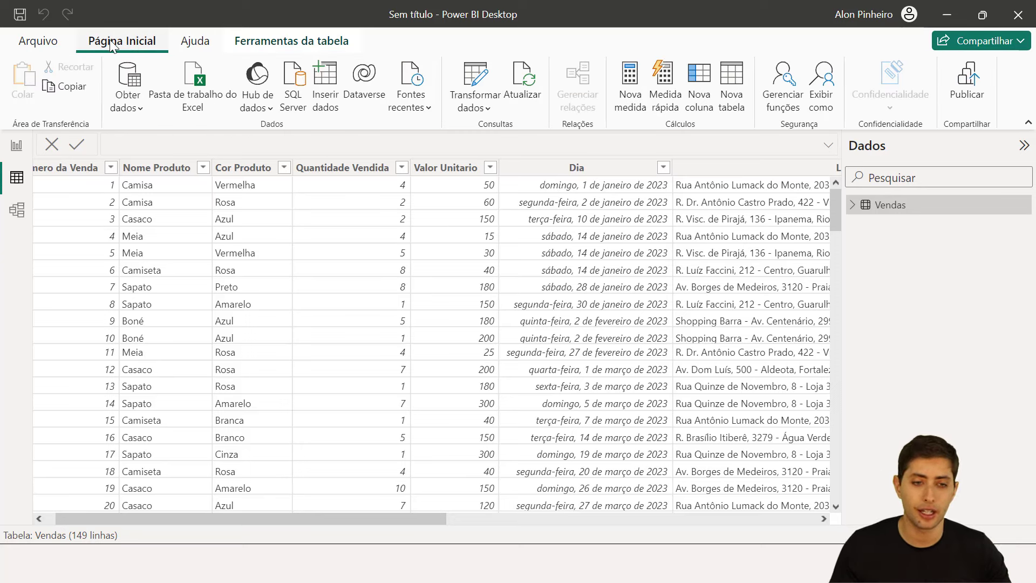